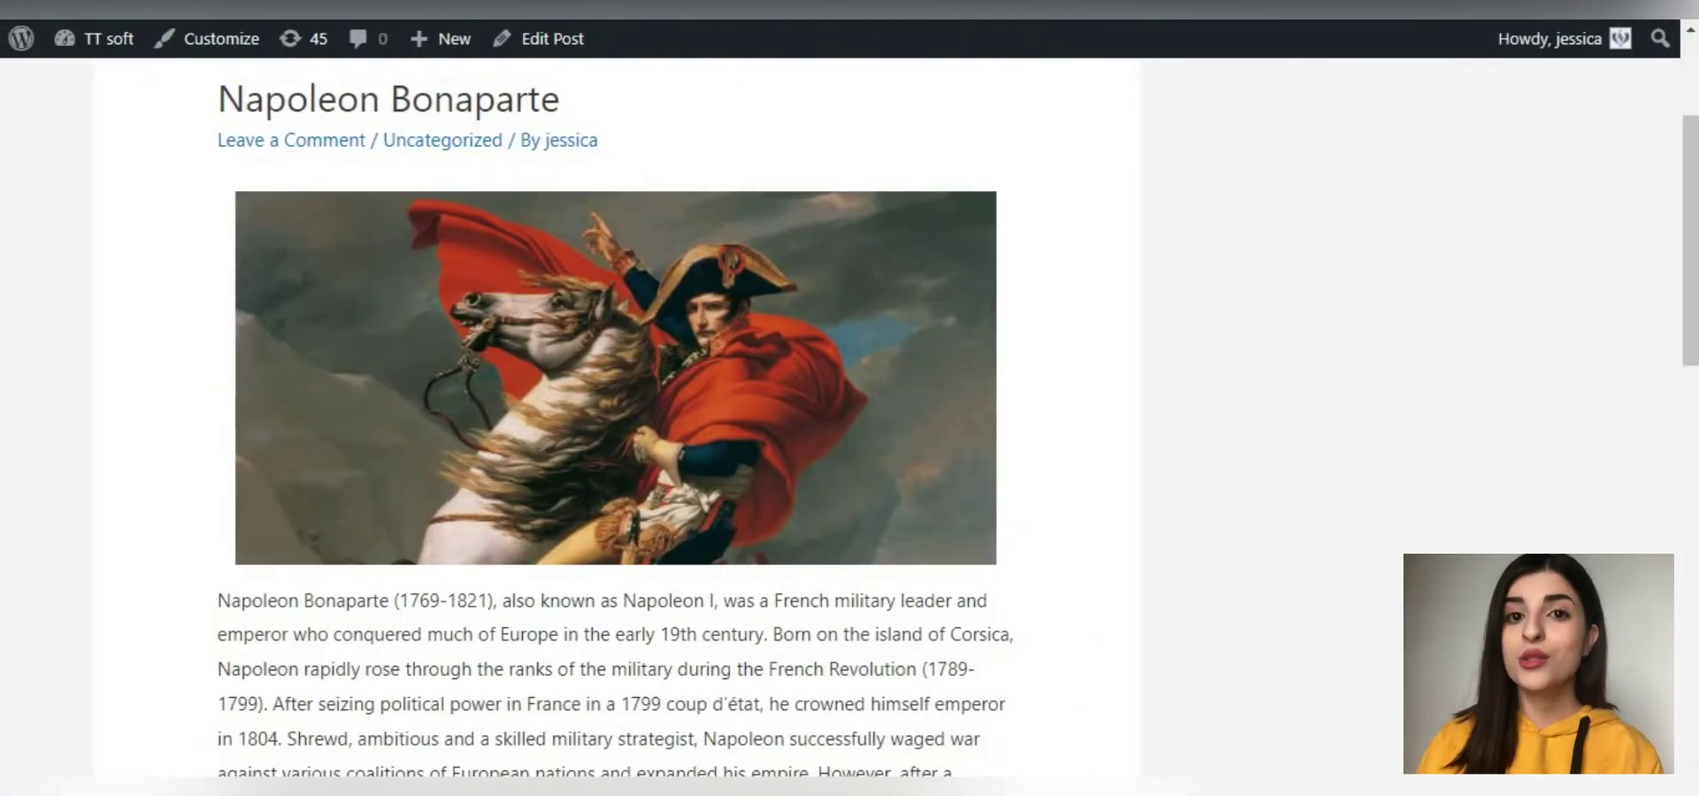
Test the copy protection on the Napoleon Bonaparte post by trying to select its text and open the image's context menu
{"action": "mouse_move", "coordinate": [361, 629]}
{"action": "left_mouse_down"}
{"action": "mouse_move", "coordinate": [561, 664]}
{"action": "mouse_move", "coordinate": [486, 637]}
{"action": "mouse_move", "coordinate": [493, 596]}
{"action": "left_mouse_up"}
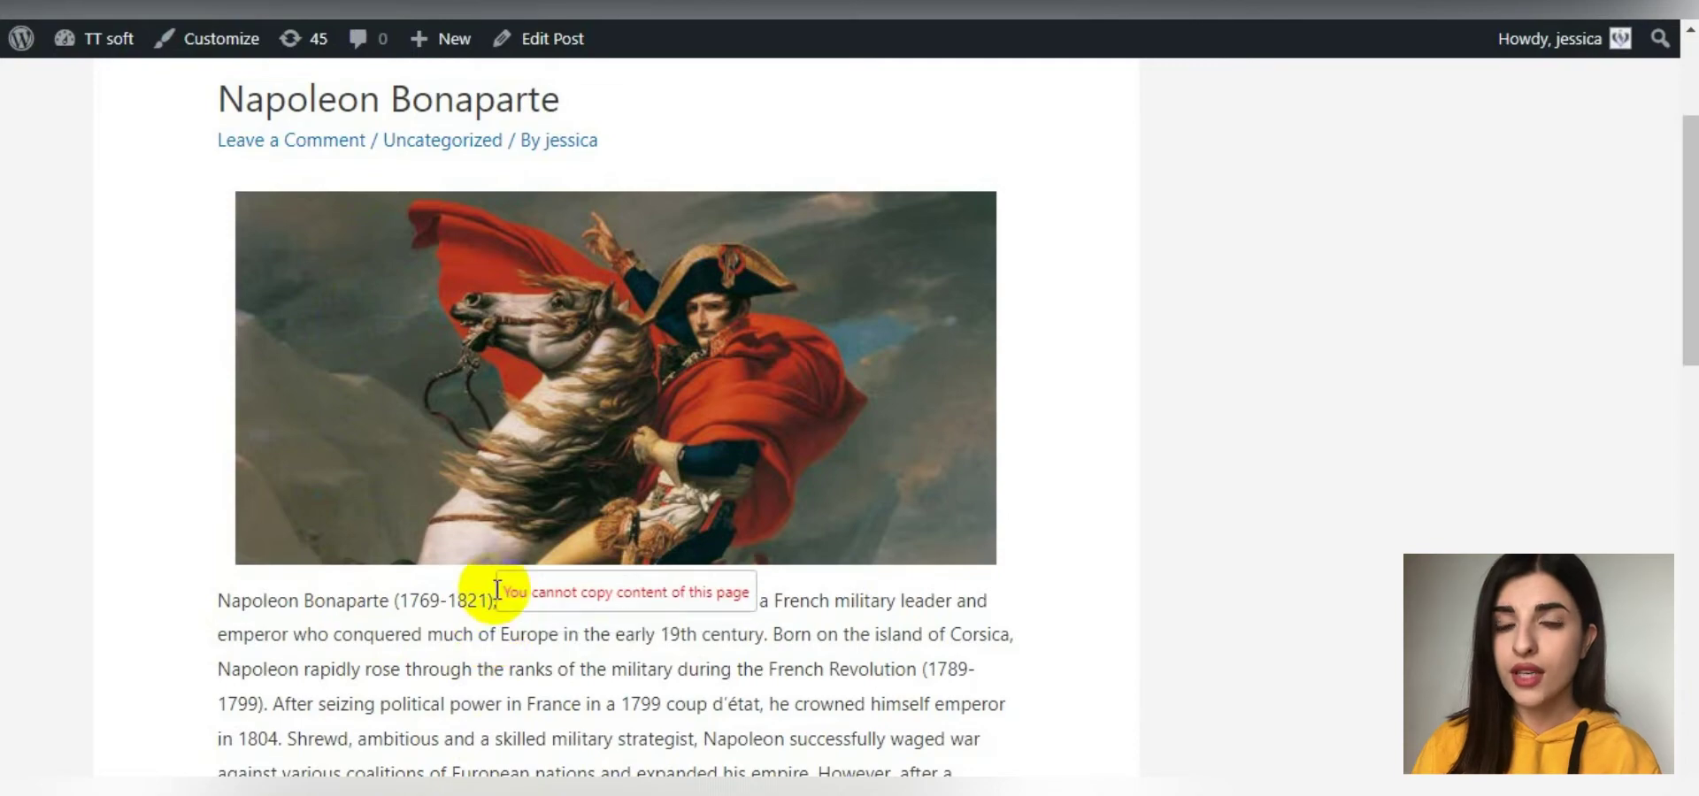
{"action": "right_click", "coordinate": [624, 416]}
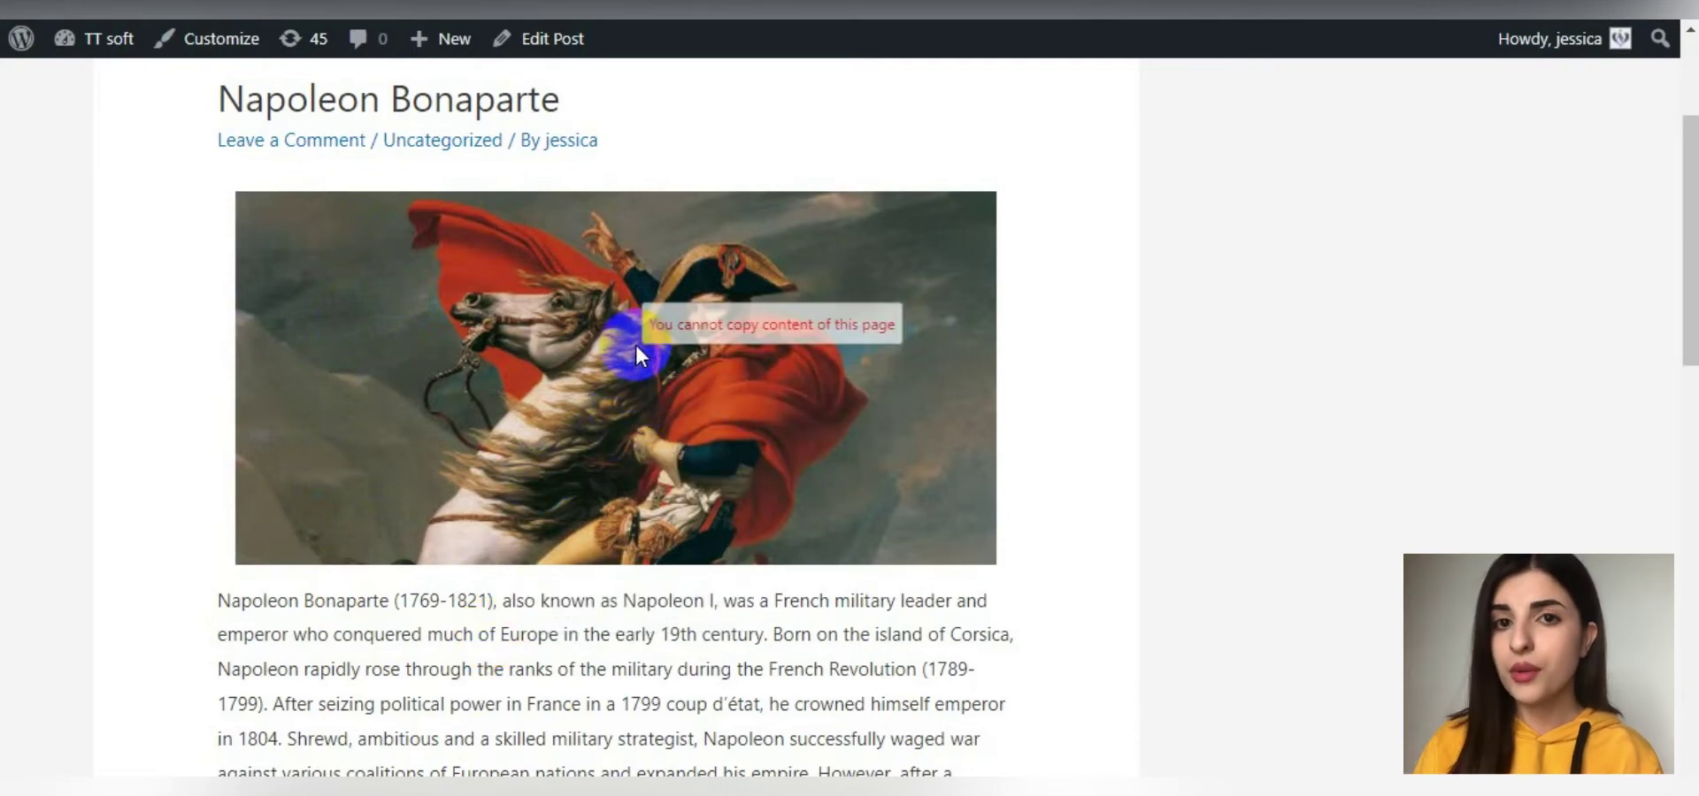
{"action": "left_click_drag", "start_coordinate": [292, 607], "coordinate": [489, 625]}
{"action": "scroll", "coordinate": [443, 620], "scroll_direction": "down", "scroll_amount": 5}
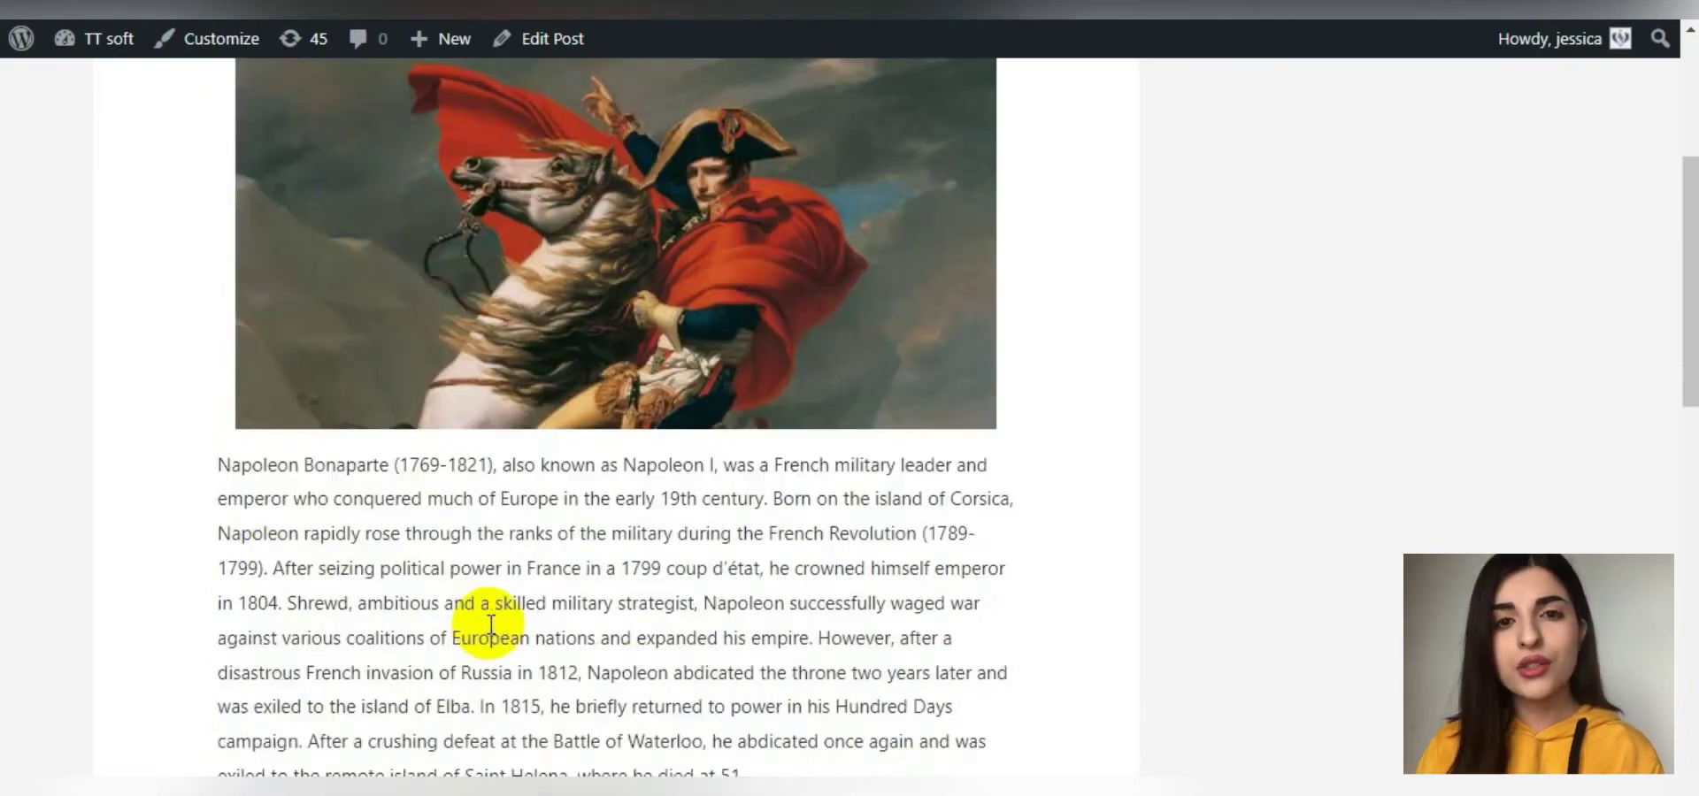
{"action": "left_click", "coordinate": [464, 652]}
{"action": "left_click_drag", "start_coordinate": [465, 652], "coordinate": [333, 443]}
{"action": "scroll", "coordinate": [422, 381], "scroll_direction": "up", "scroll_amount": 3}
{"action": "scroll", "coordinate": [422, 372], "scroll_direction": "up", "scroll_amount": 2}
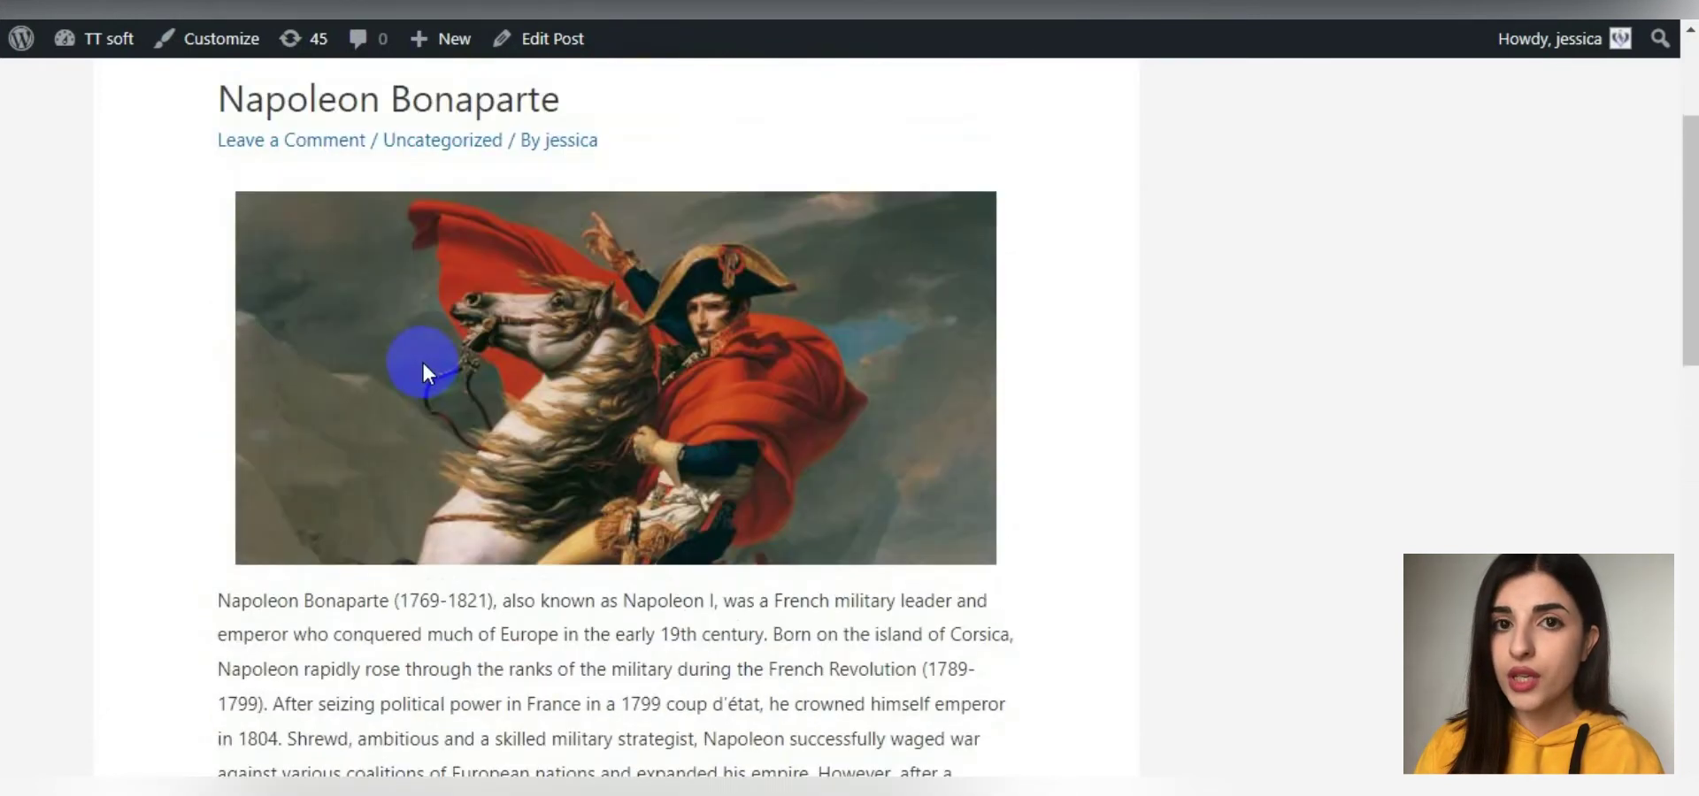
{"action": "left_click", "coordinate": [706, 591]}
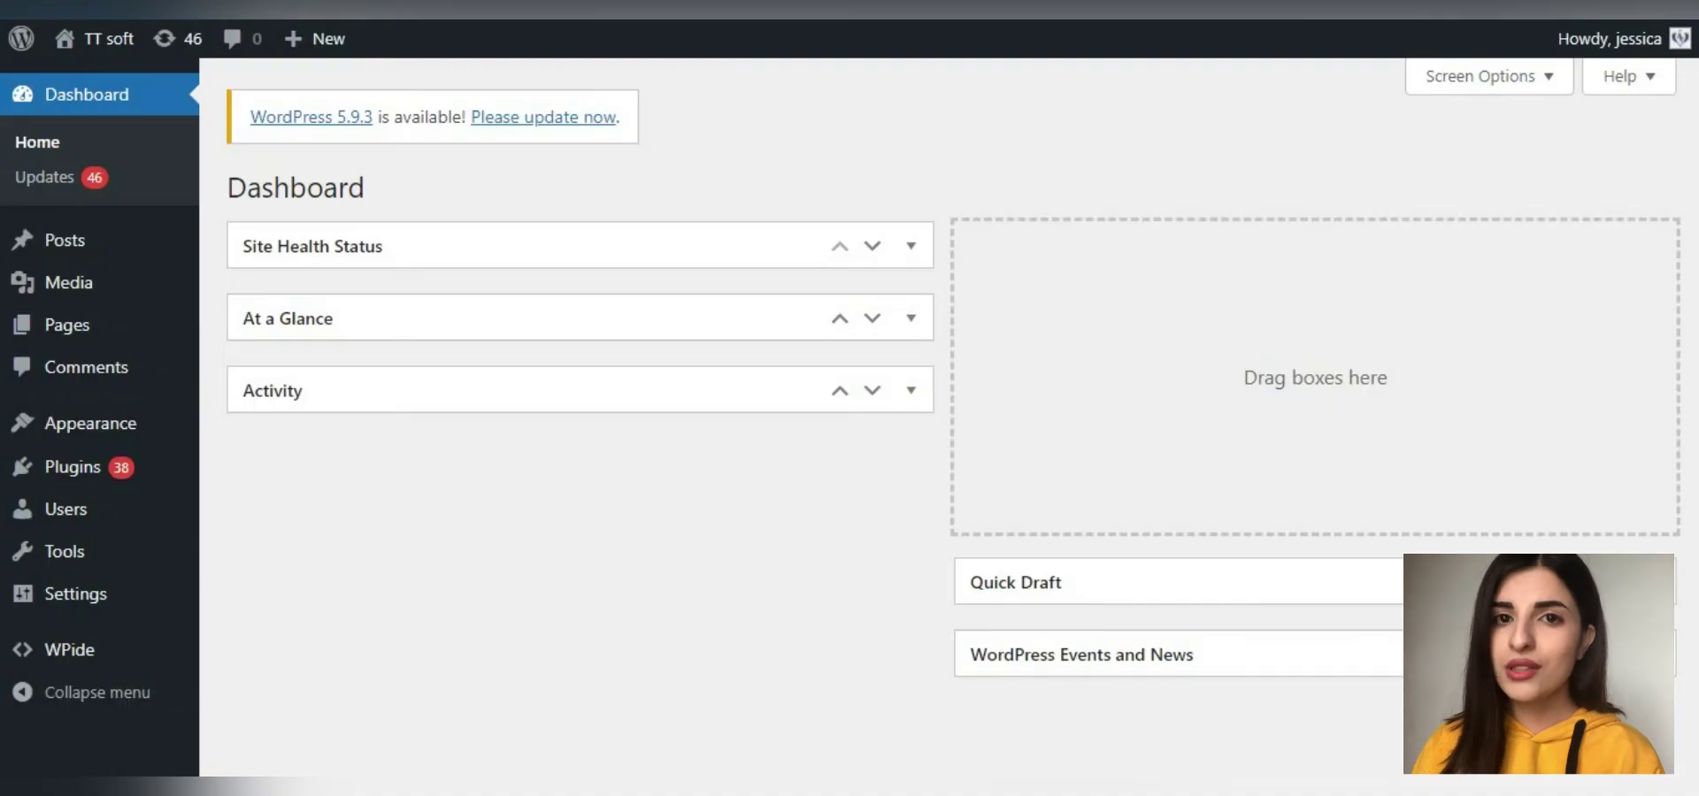
Search for new plugins with "content protection" and activate Secure Copy Content Protection and Content Locking
{"action": "left_click", "coordinate": [50, 637]}
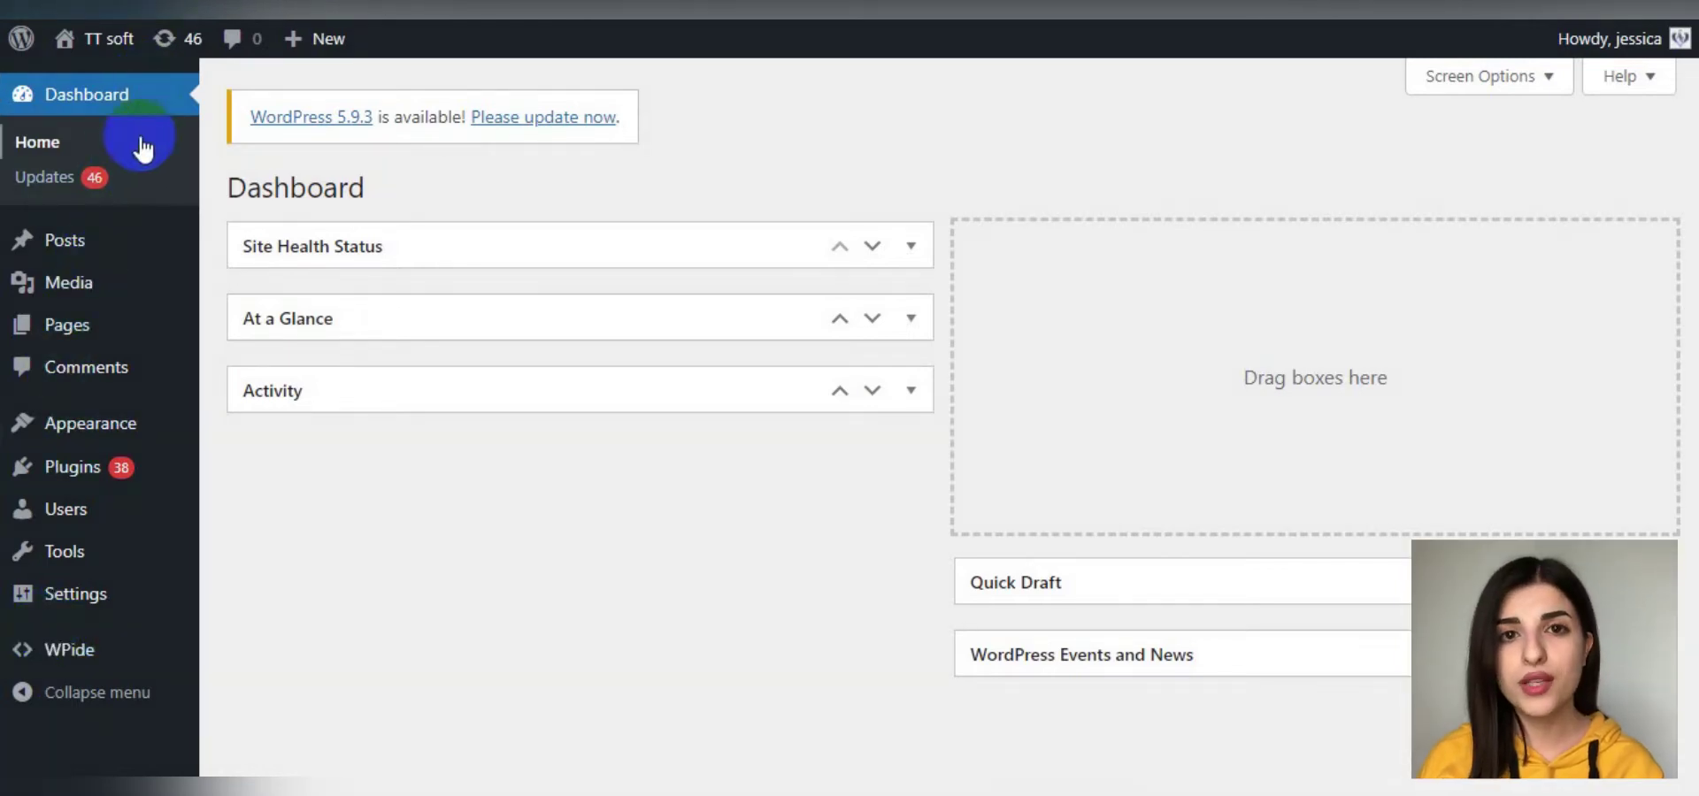
{"action": "mouse_move", "coordinate": [124, 469]}
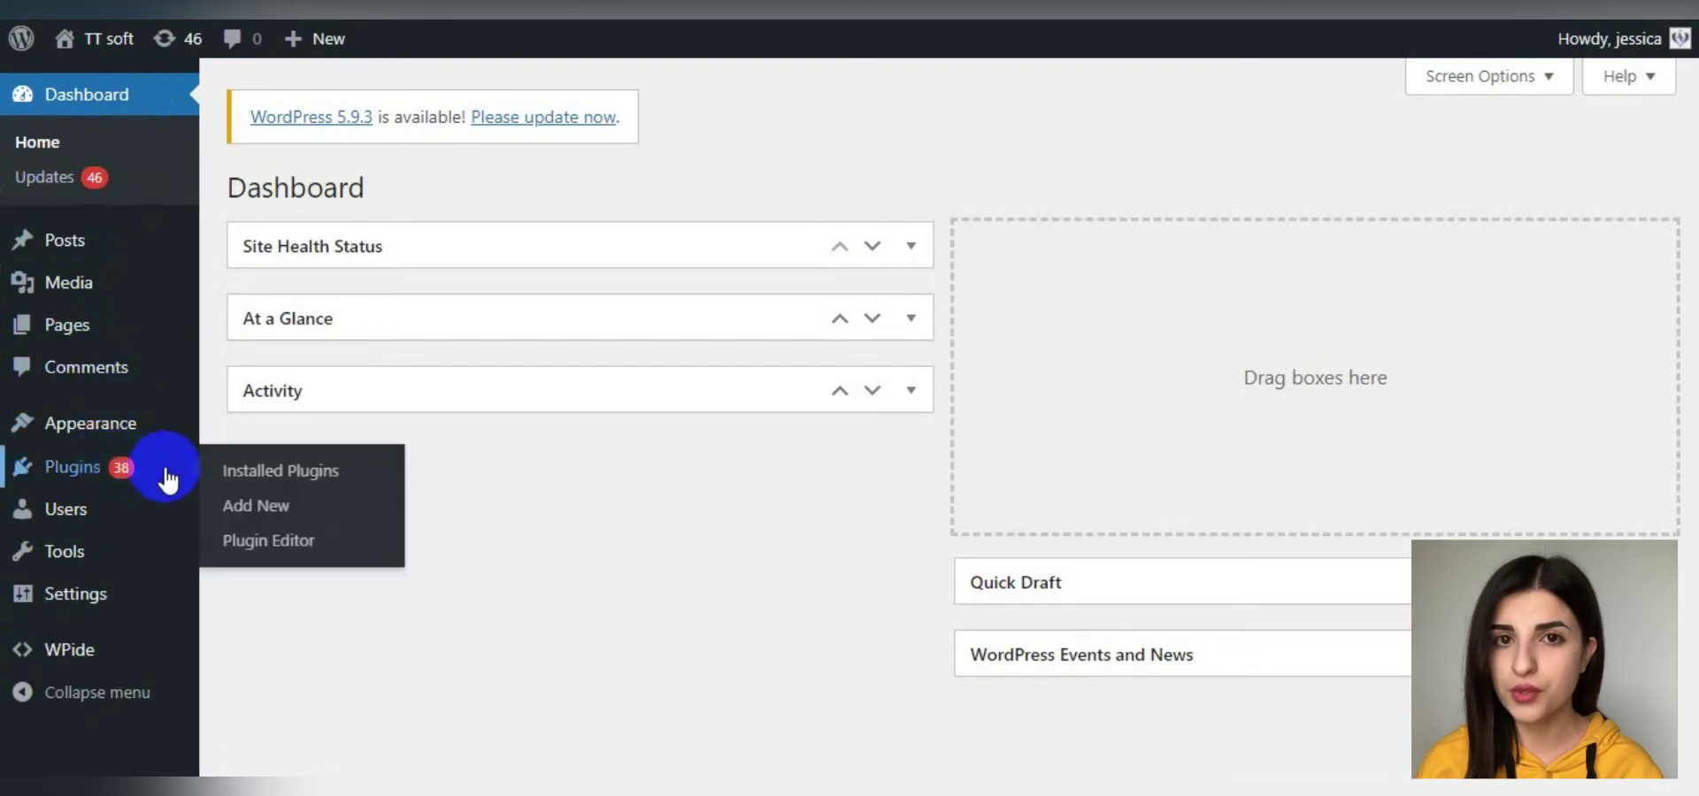
{"action": "left_click", "coordinate": [164, 469]}
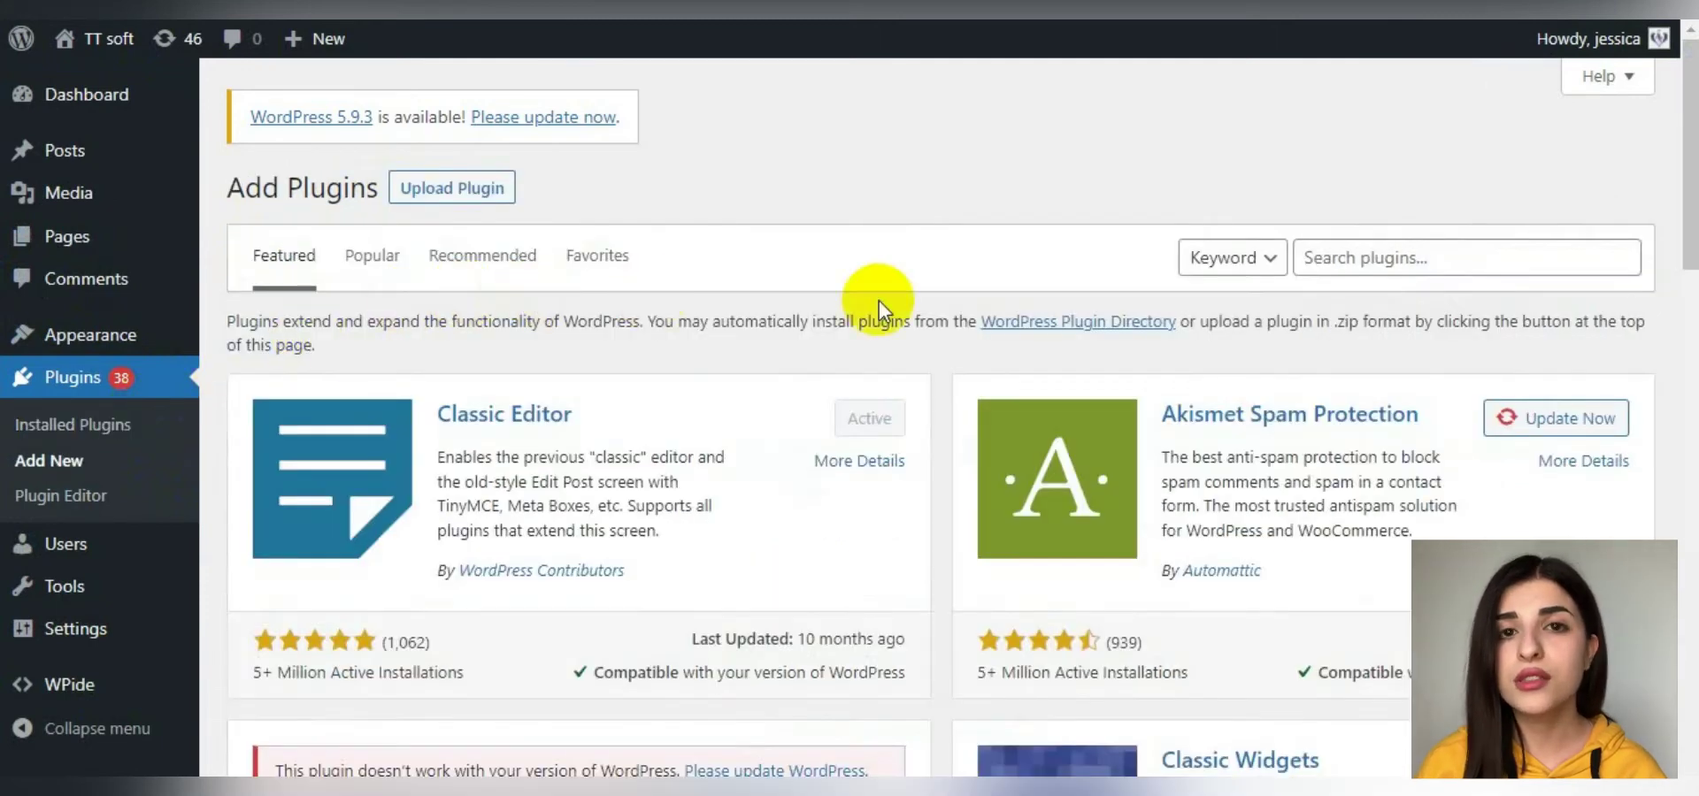
{"action": "left_click", "coordinate": [1374, 260]}
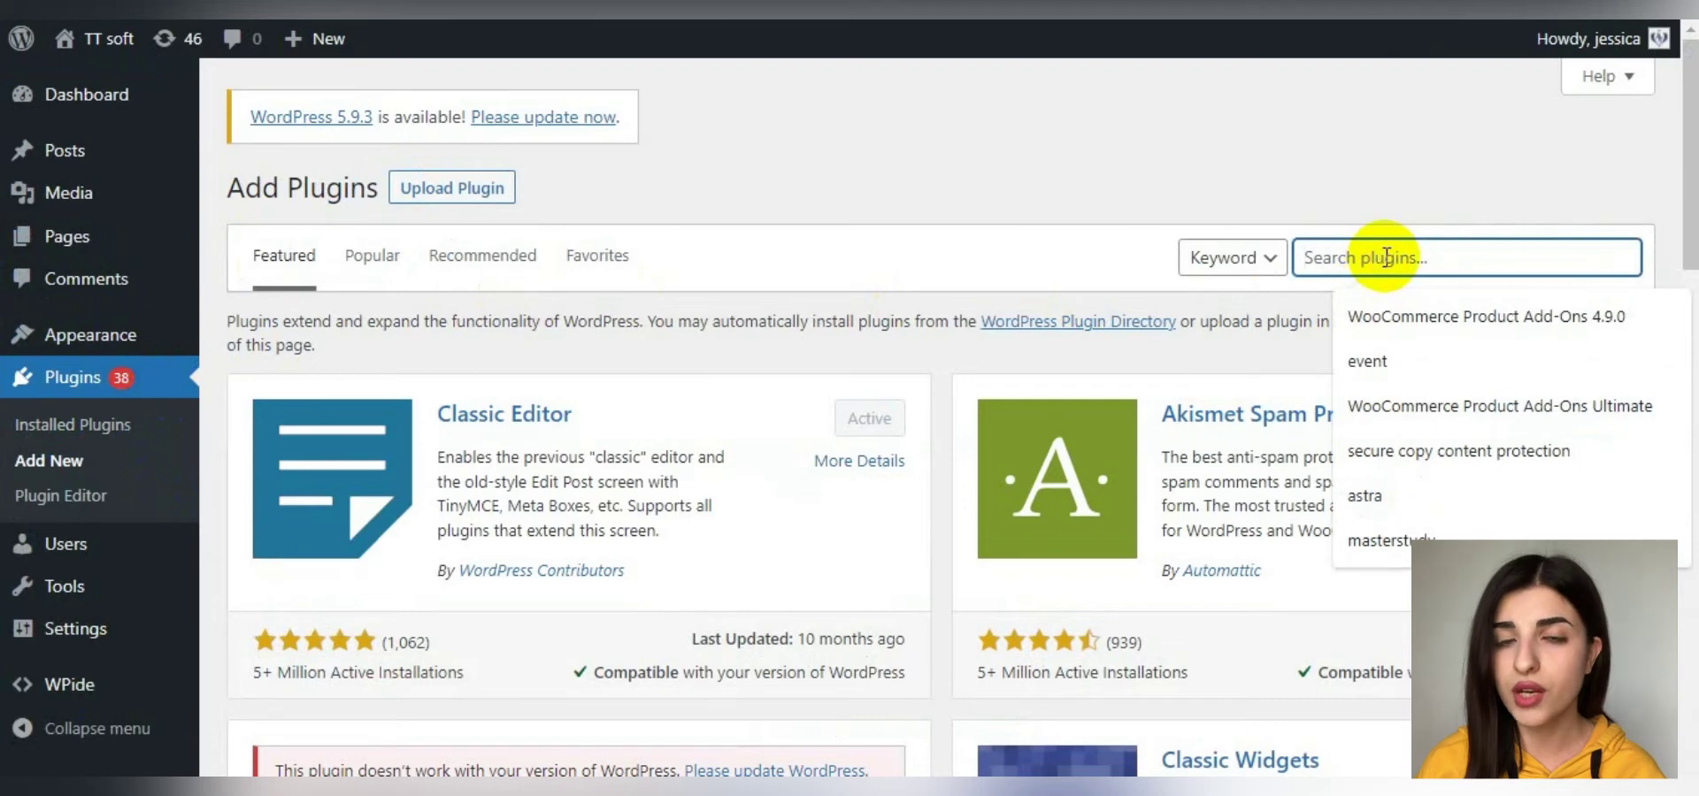
{"action": "type", "text": "content protection"}
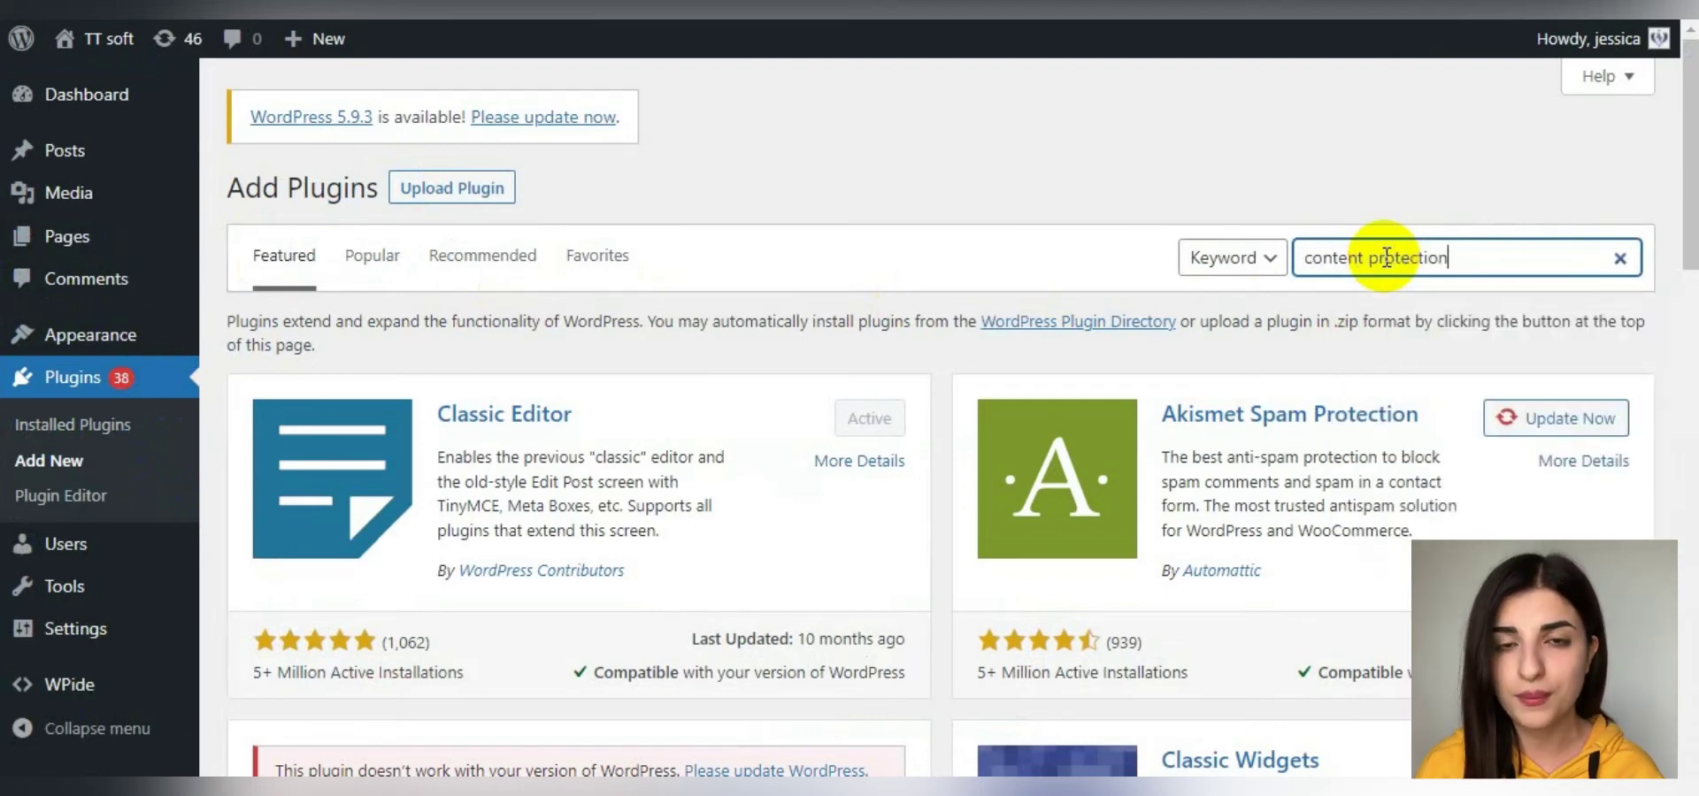
{"action": "key", "text": "Return"}
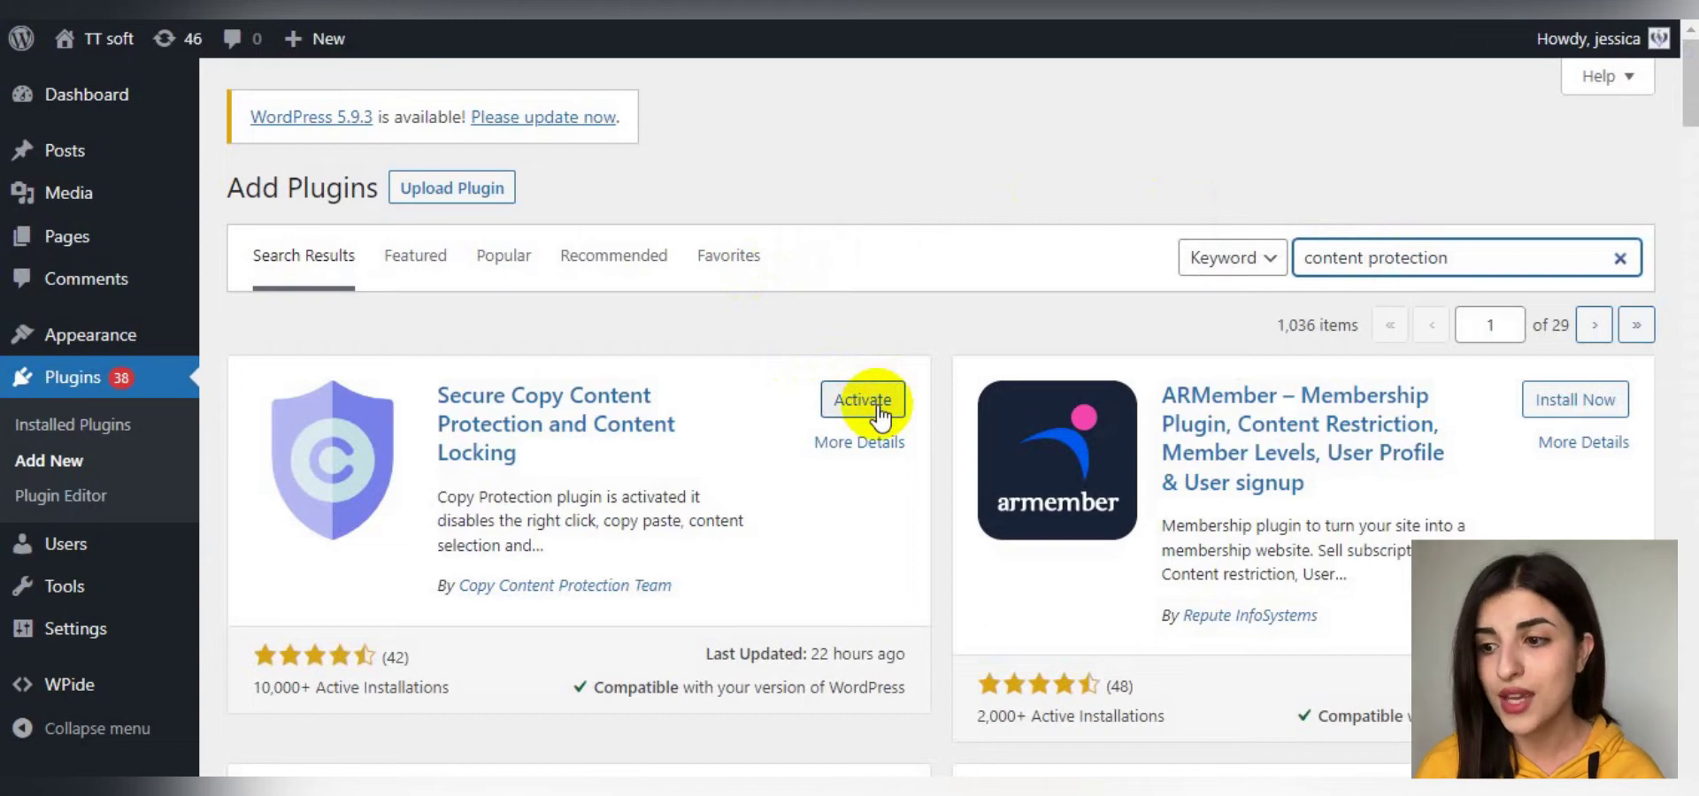
{"action": "left_click", "coordinate": [880, 411]}
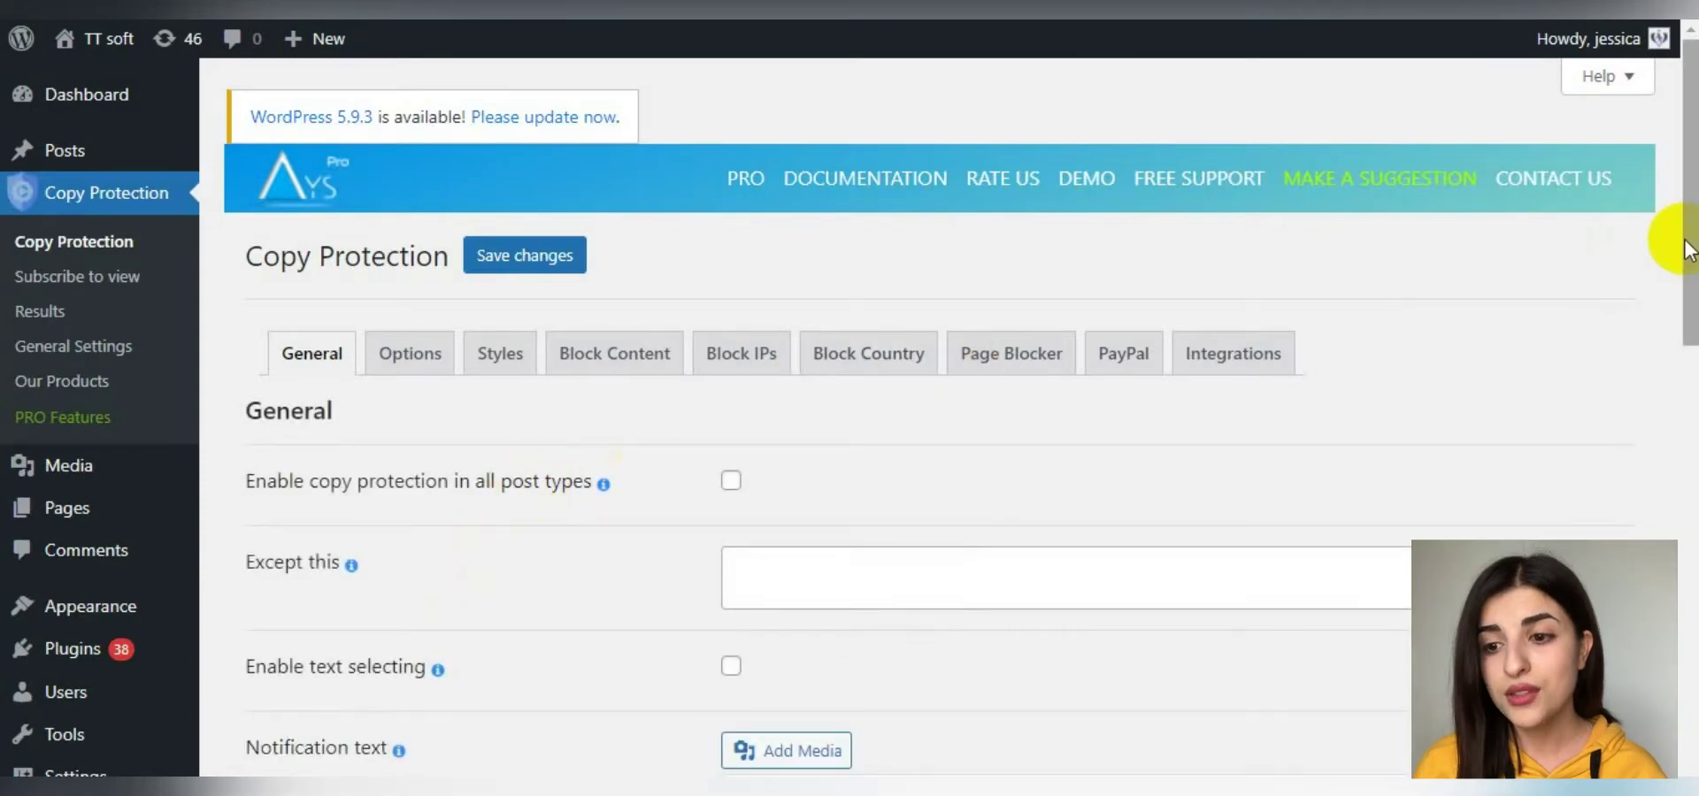
Enable copy protection in all post types and enable text selecting in the plugin's General settings
{"action": "scroll", "coordinate": [1238, 370], "scroll_direction": "down", "scroll_amount": 3}
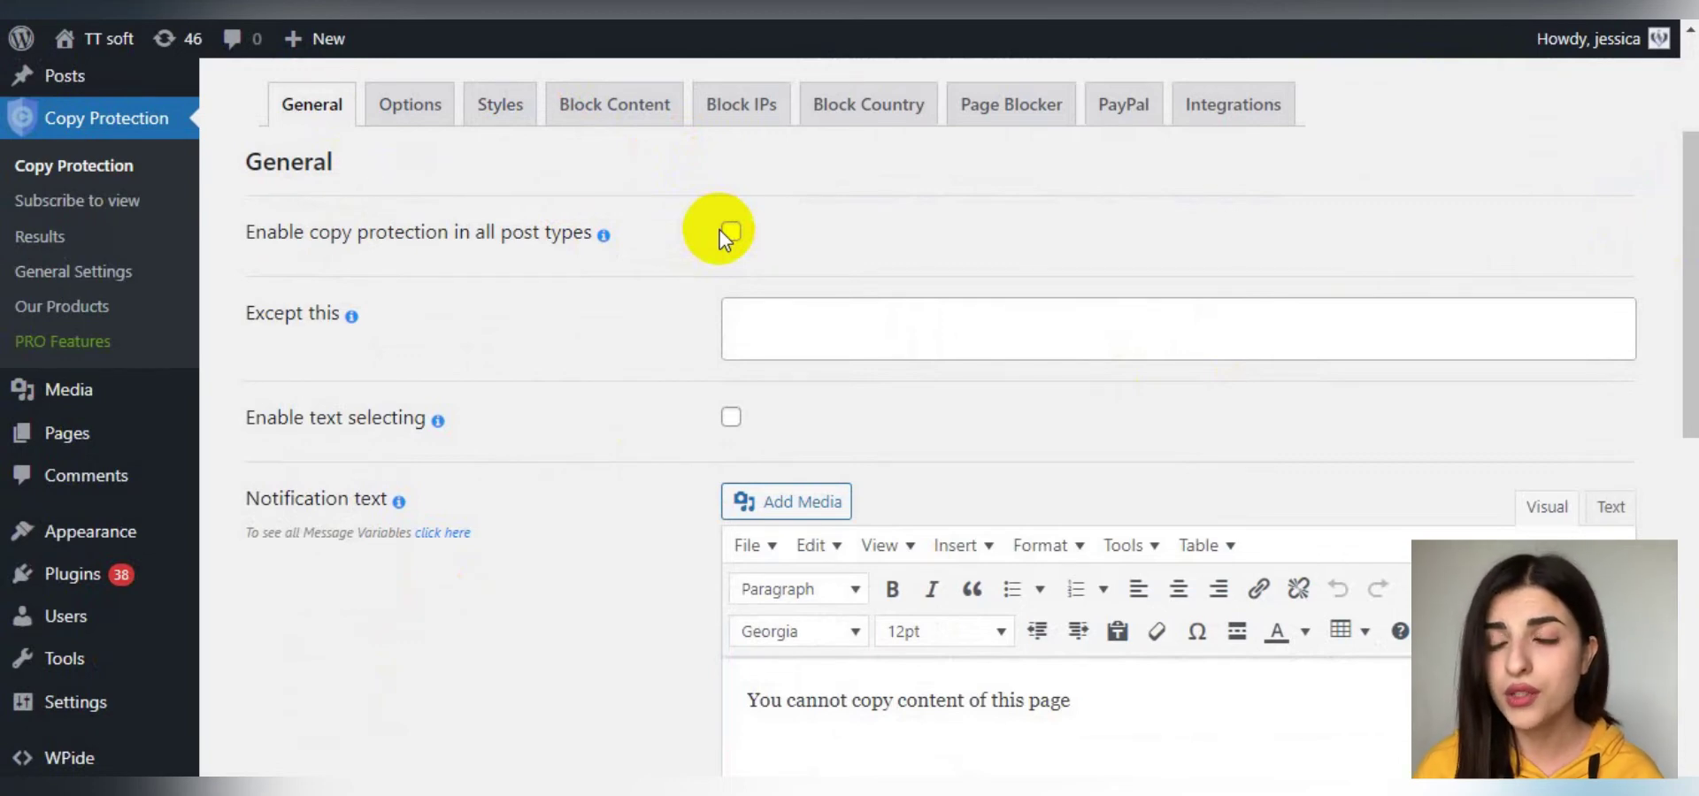
{"action": "left_click", "coordinate": [728, 233]}
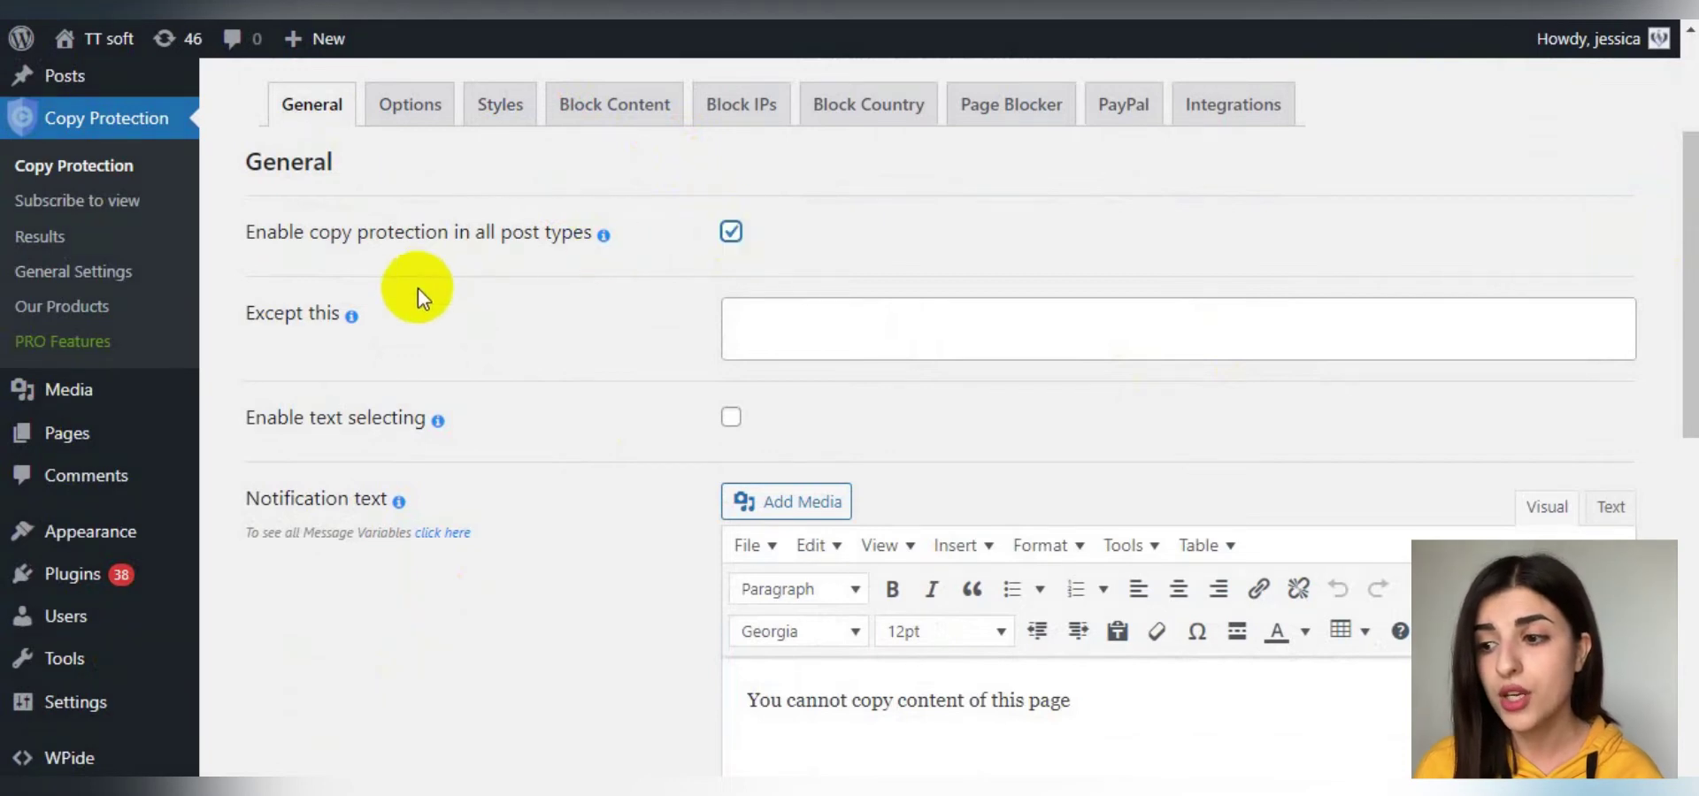
{"action": "mouse_move", "coordinate": [354, 316]}
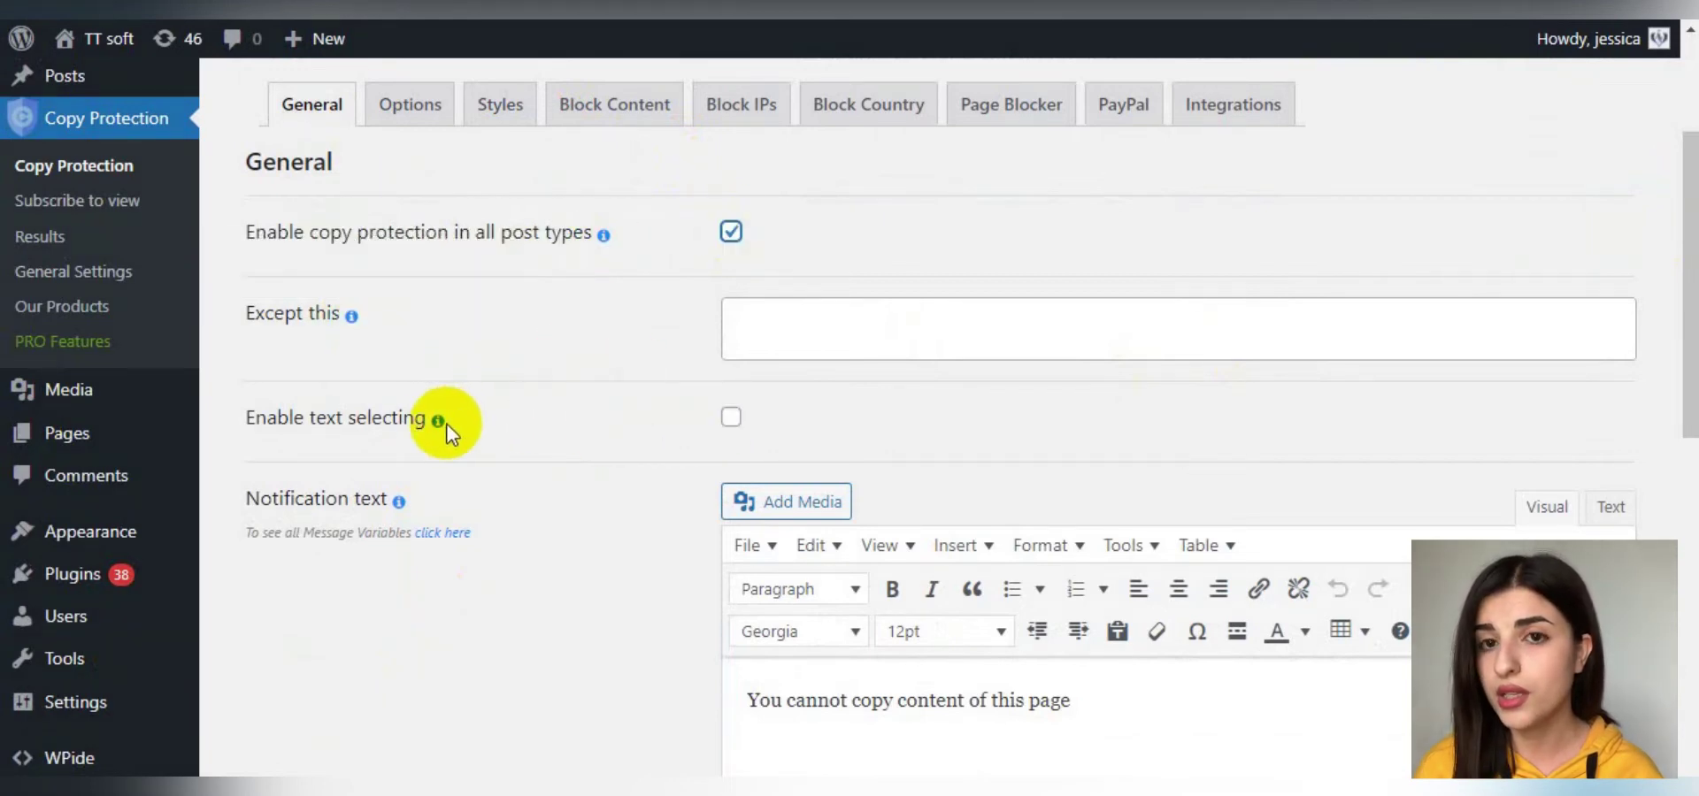
{"action": "mouse_move", "coordinate": [439, 425]}
{"action": "left_click", "coordinate": [731, 417]}
{"action": "scroll", "coordinate": [735, 417], "scroll_direction": "down", "scroll_amount": 5}
{"action": "left_click_drag", "start_coordinate": [1070, 327], "coordinate": [634, 354]}
{"action": "scroll", "coordinate": [628, 349], "scroll_direction": "down", "scroll_amount": 7}
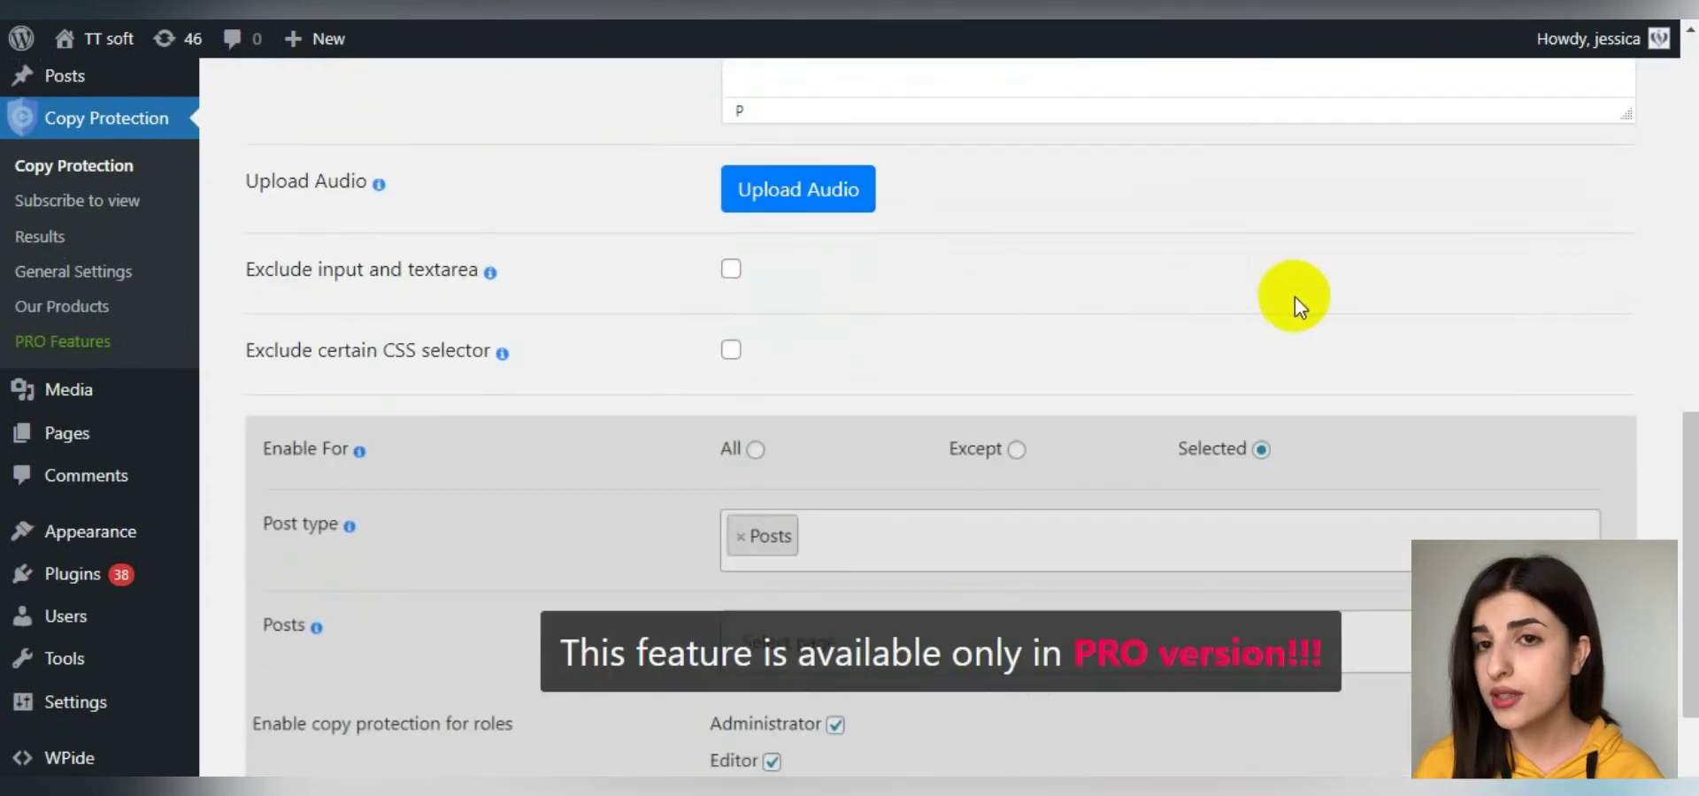
{"action": "scroll", "coordinate": [1283, 301], "scroll_direction": "up", "scroll_amount": 5}
{"action": "scroll", "coordinate": [1230, 292], "scroll_direction": "up", "scroll_amount": 7}
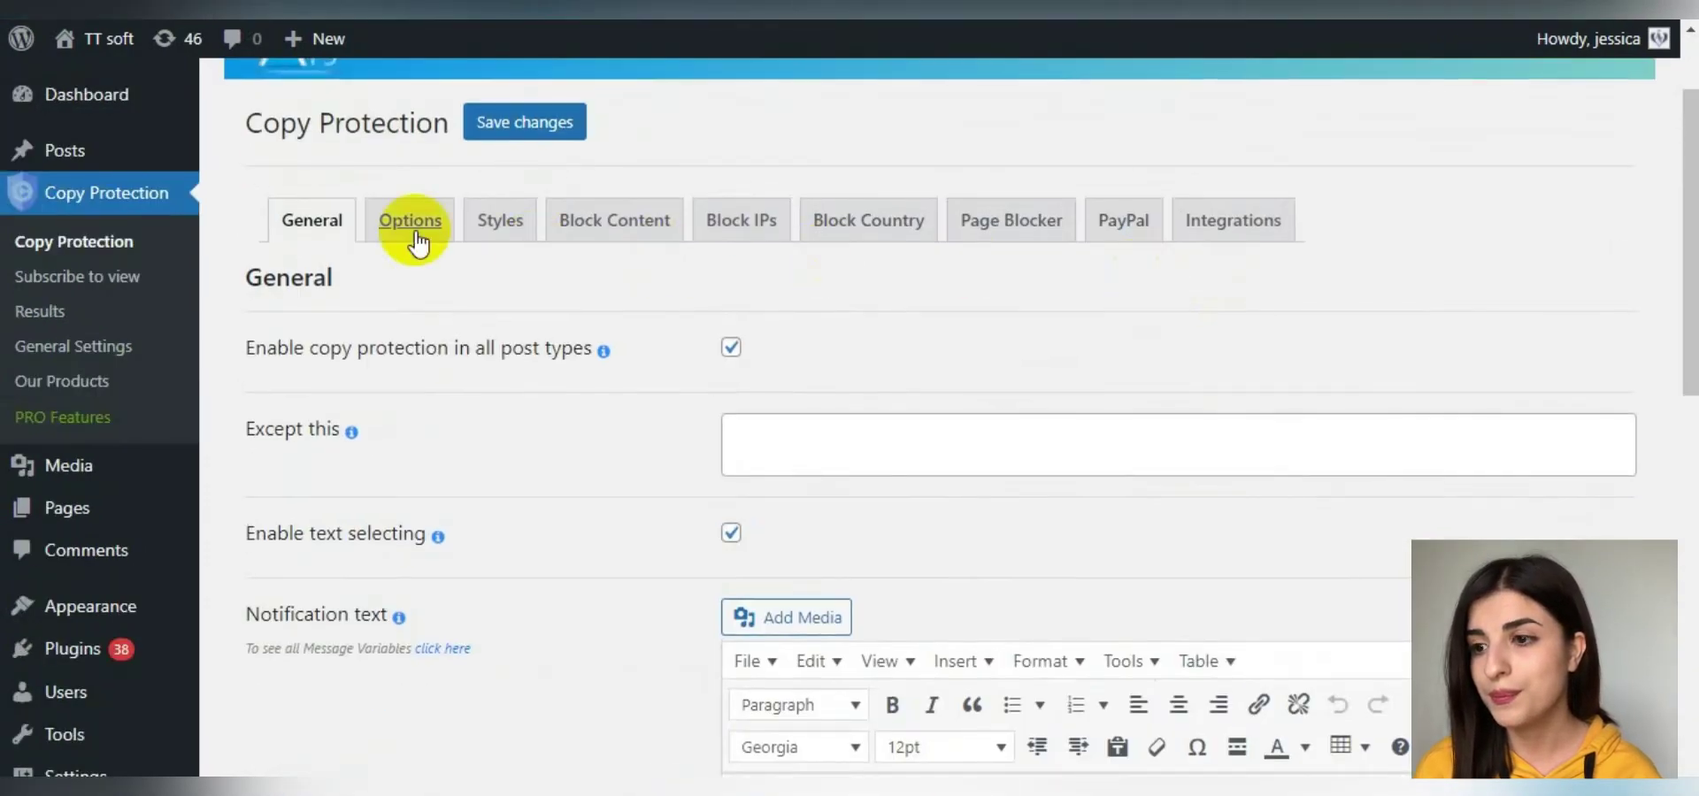
Turn on Disable right click and Disable right click for images in the protection options, showing a message for both
{"action": "left_click", "coordinate": [403, 225]}
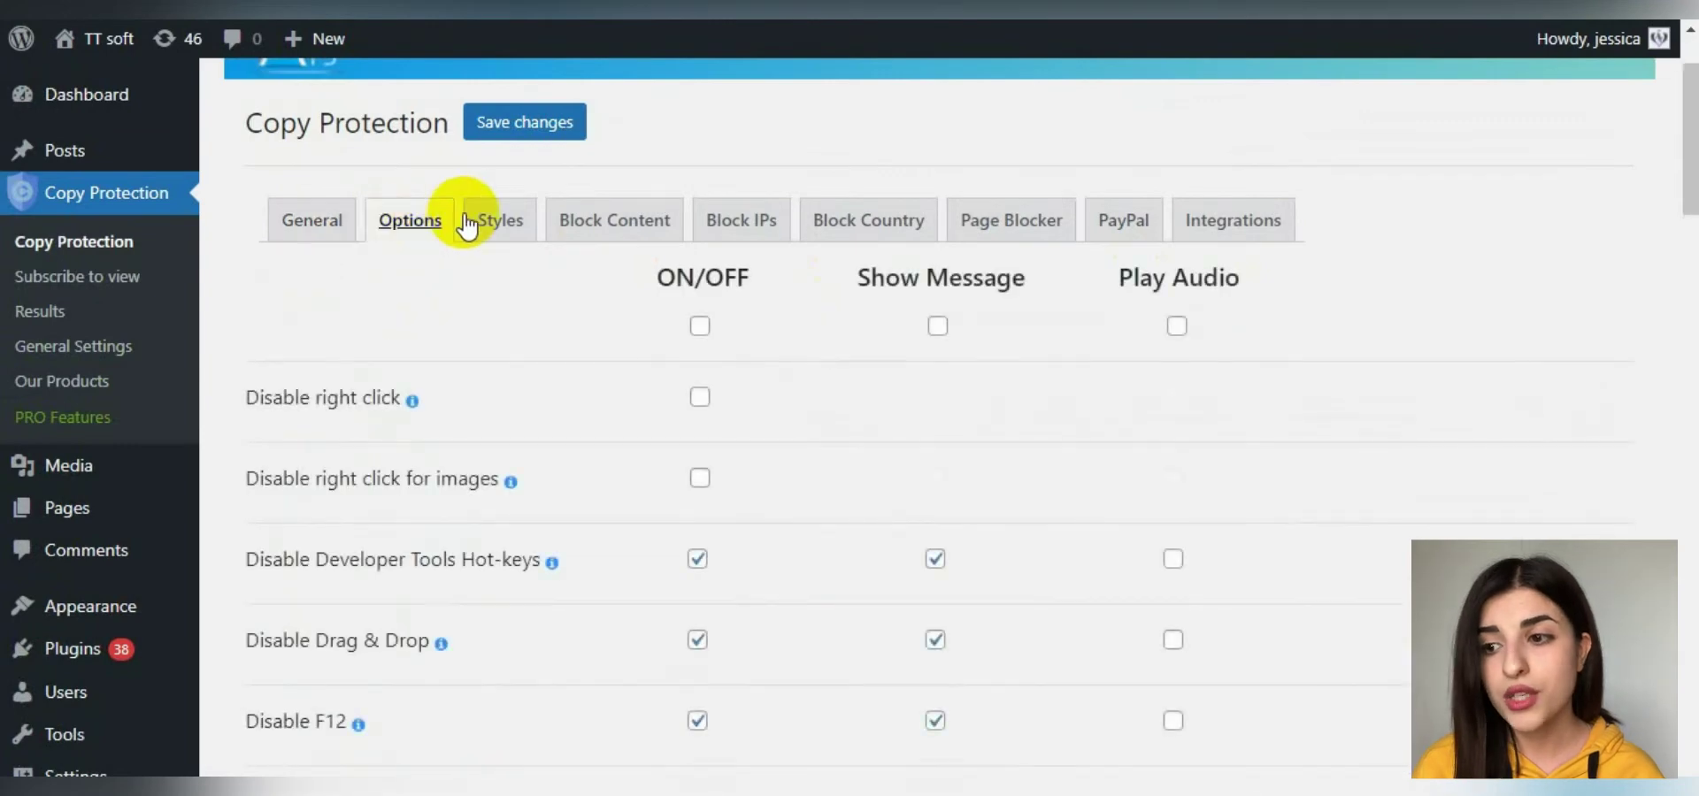
{"action": "scroll", "coordinate": [1389, 288], "scroll_direction": "down", "scroll_amount": 2}
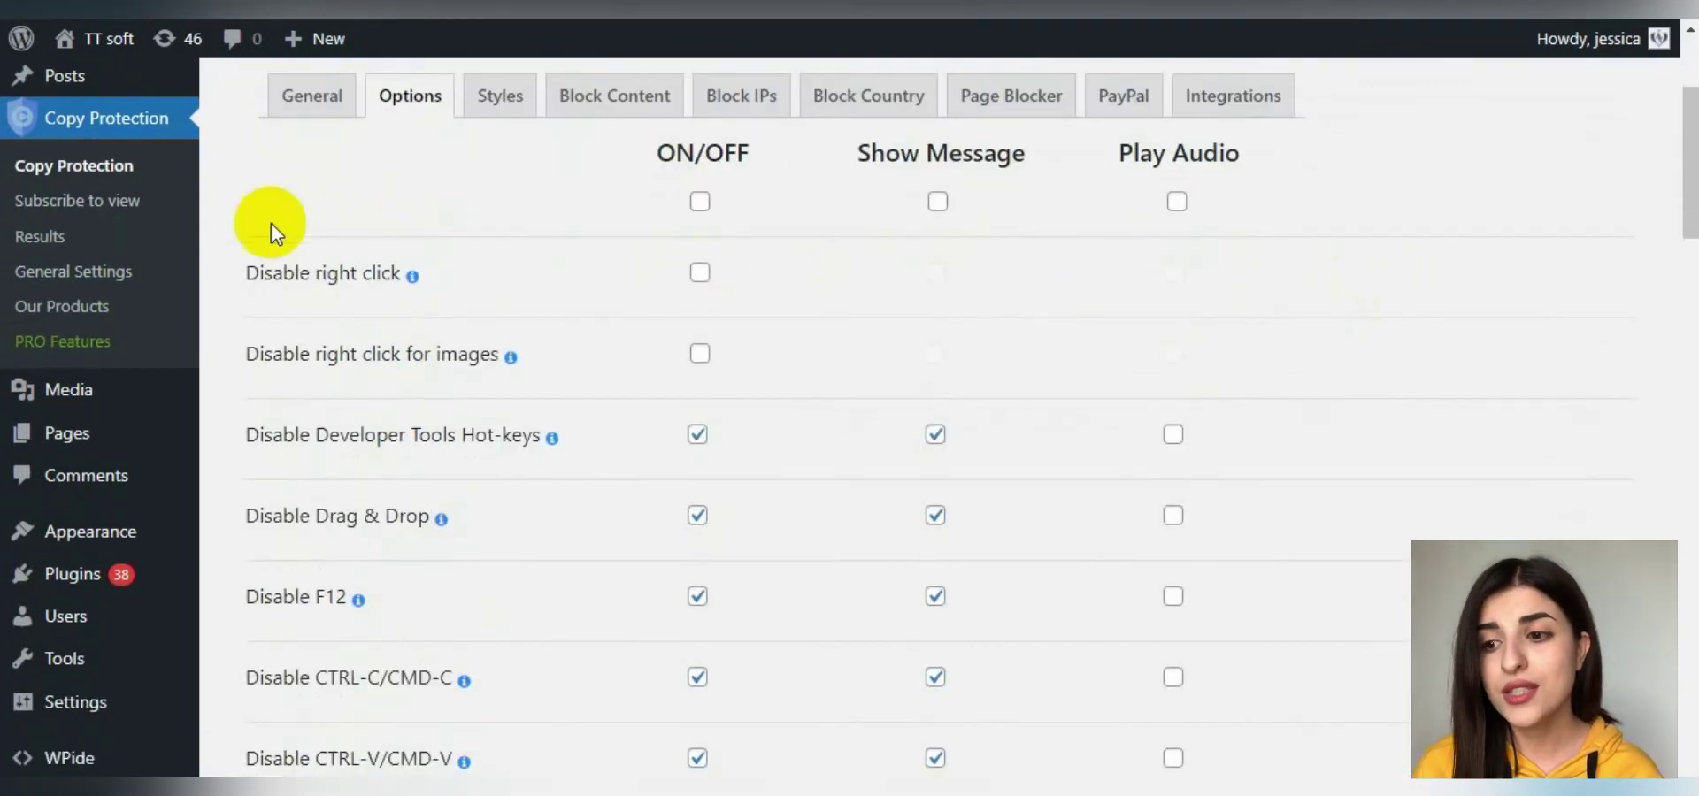
{"action": "mouse_move", "coordinate": [409, 281]}
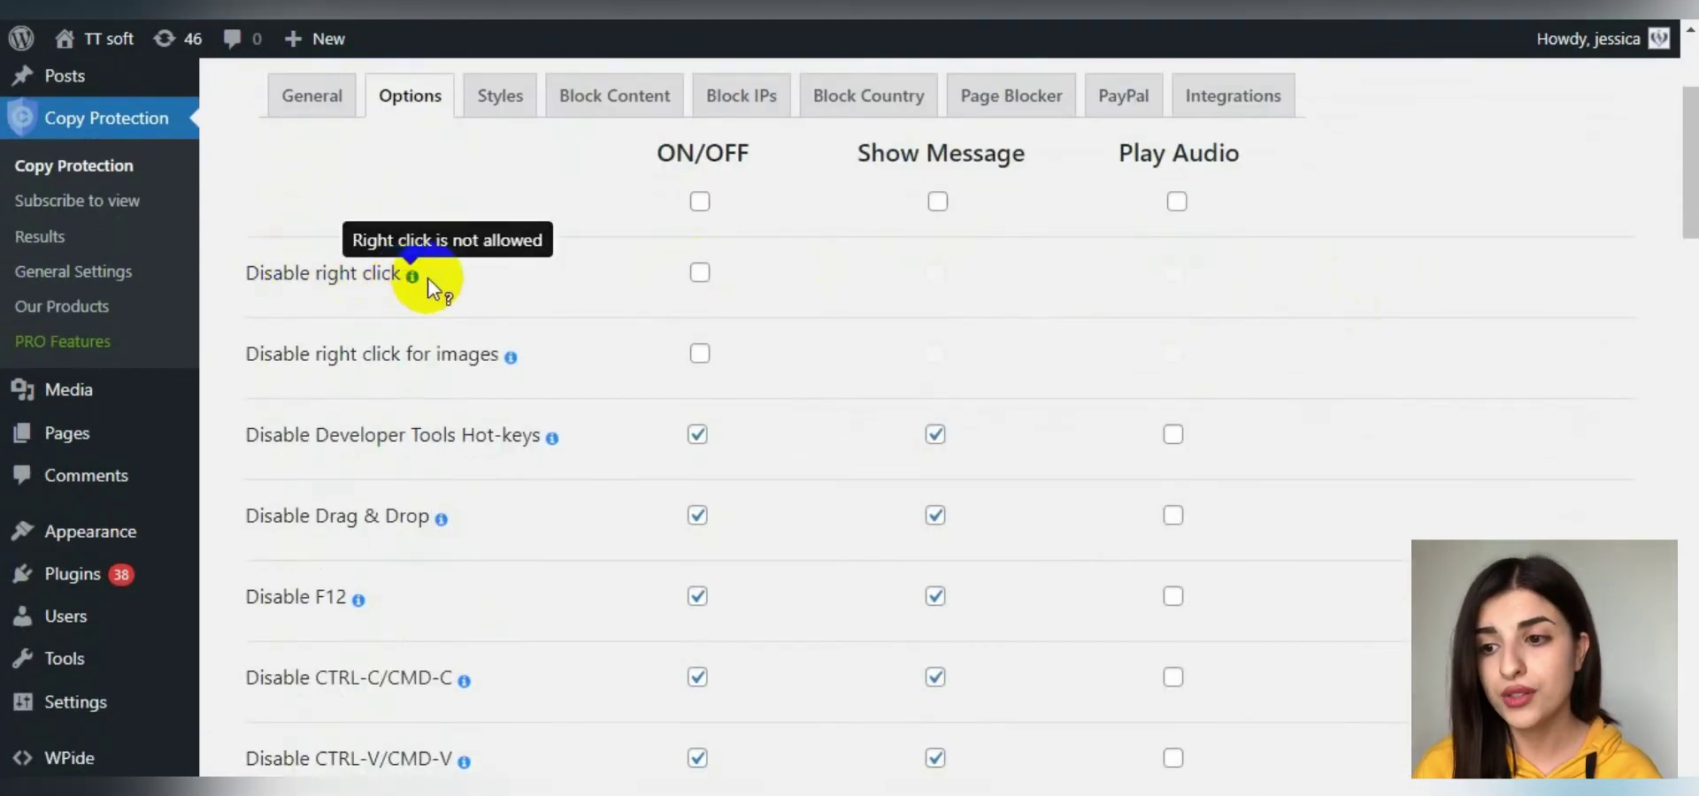
{"action": "left_click", "coordinate": [936, 274]}
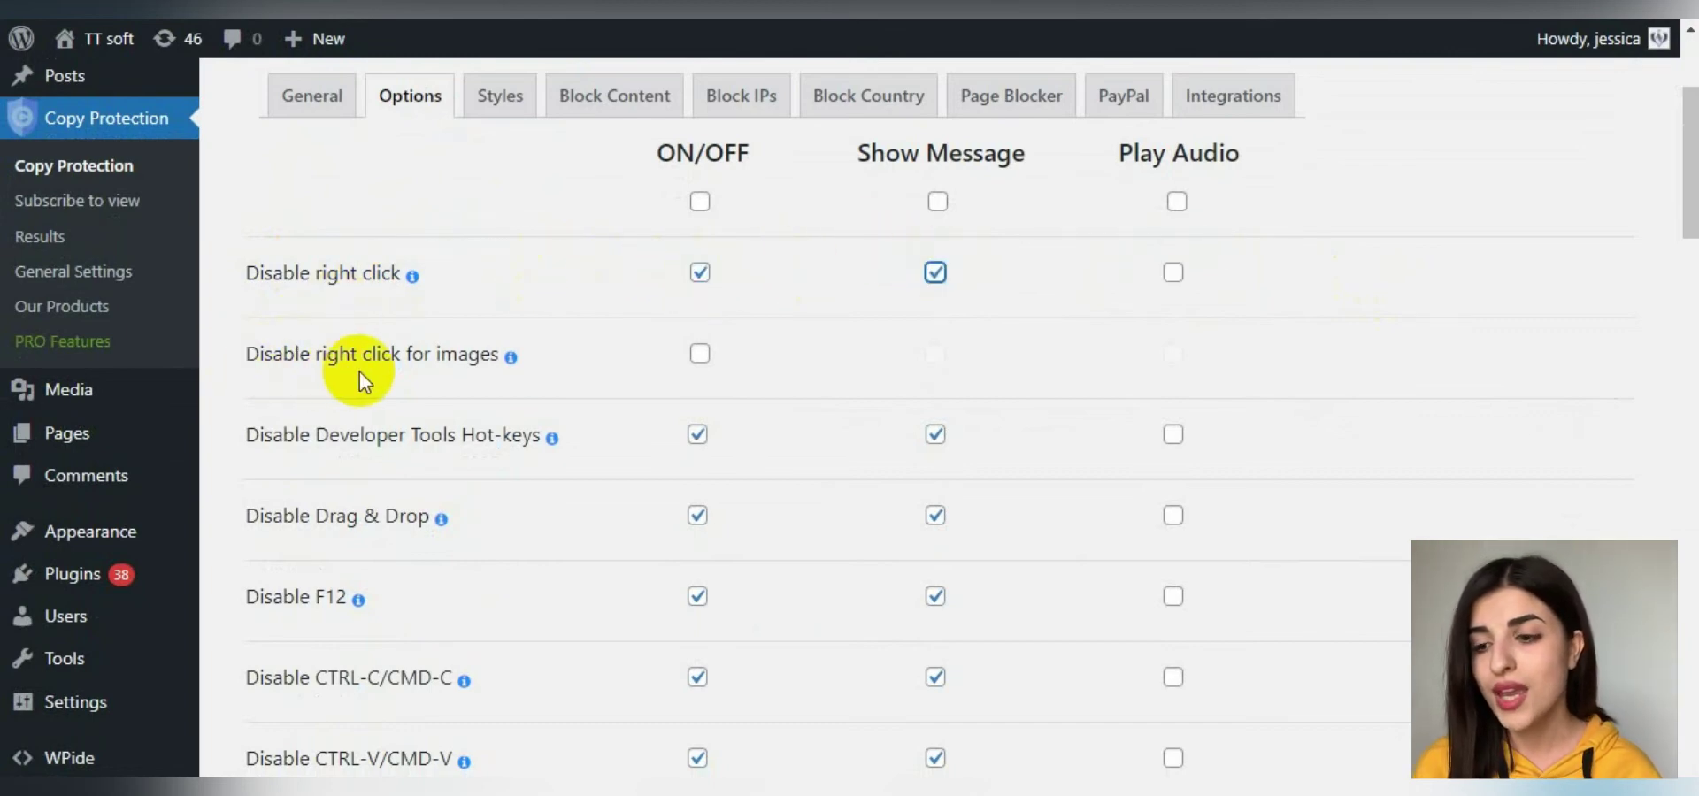
{"action": "mouse_move", "coordinate": [512, 365]}
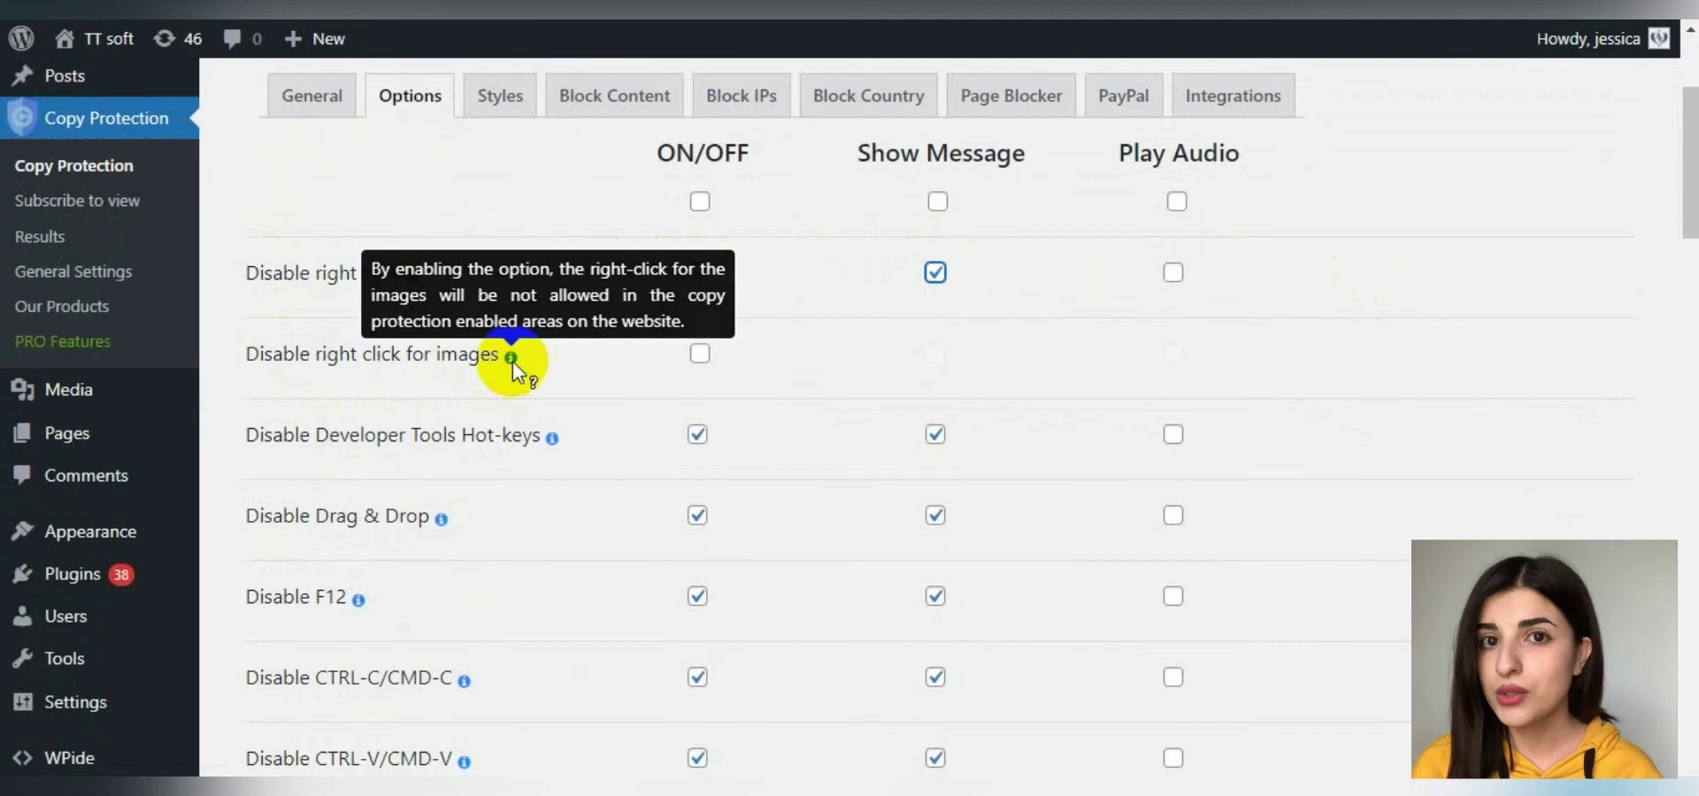
{"action": "left_click", "coordinate": [701, 354]}
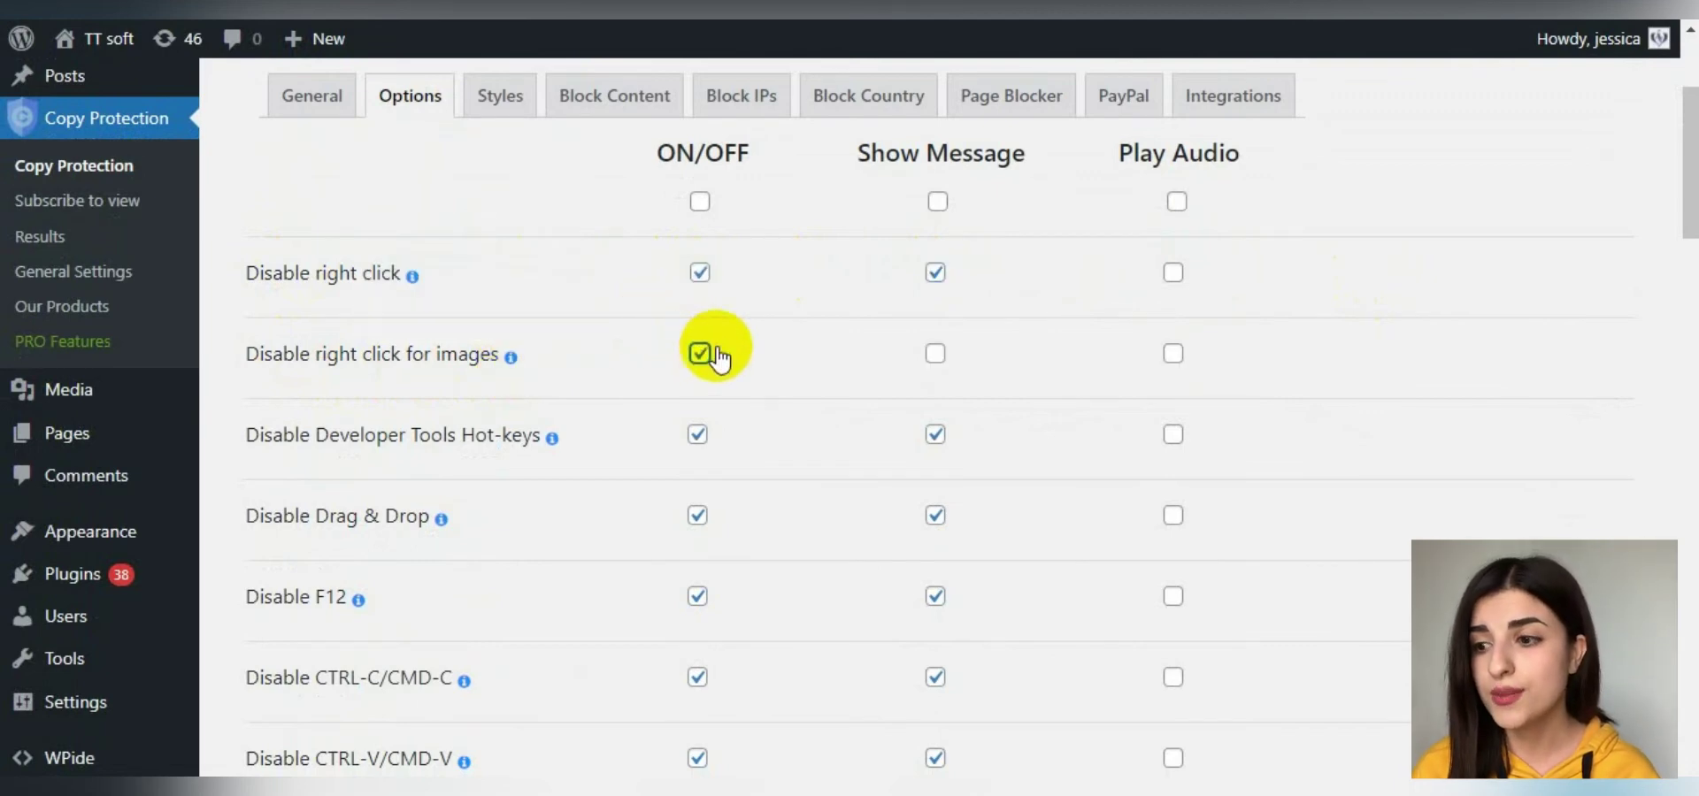
{"action": "left_click", "coordinate": [935, 354]}
Review the remaining protection options, from the disabled hot-keys to the header texts and button positions
{"action": "scroll", "coordinate": [792, 305], "scroll_direction": "down", "scroll_amount": 7}
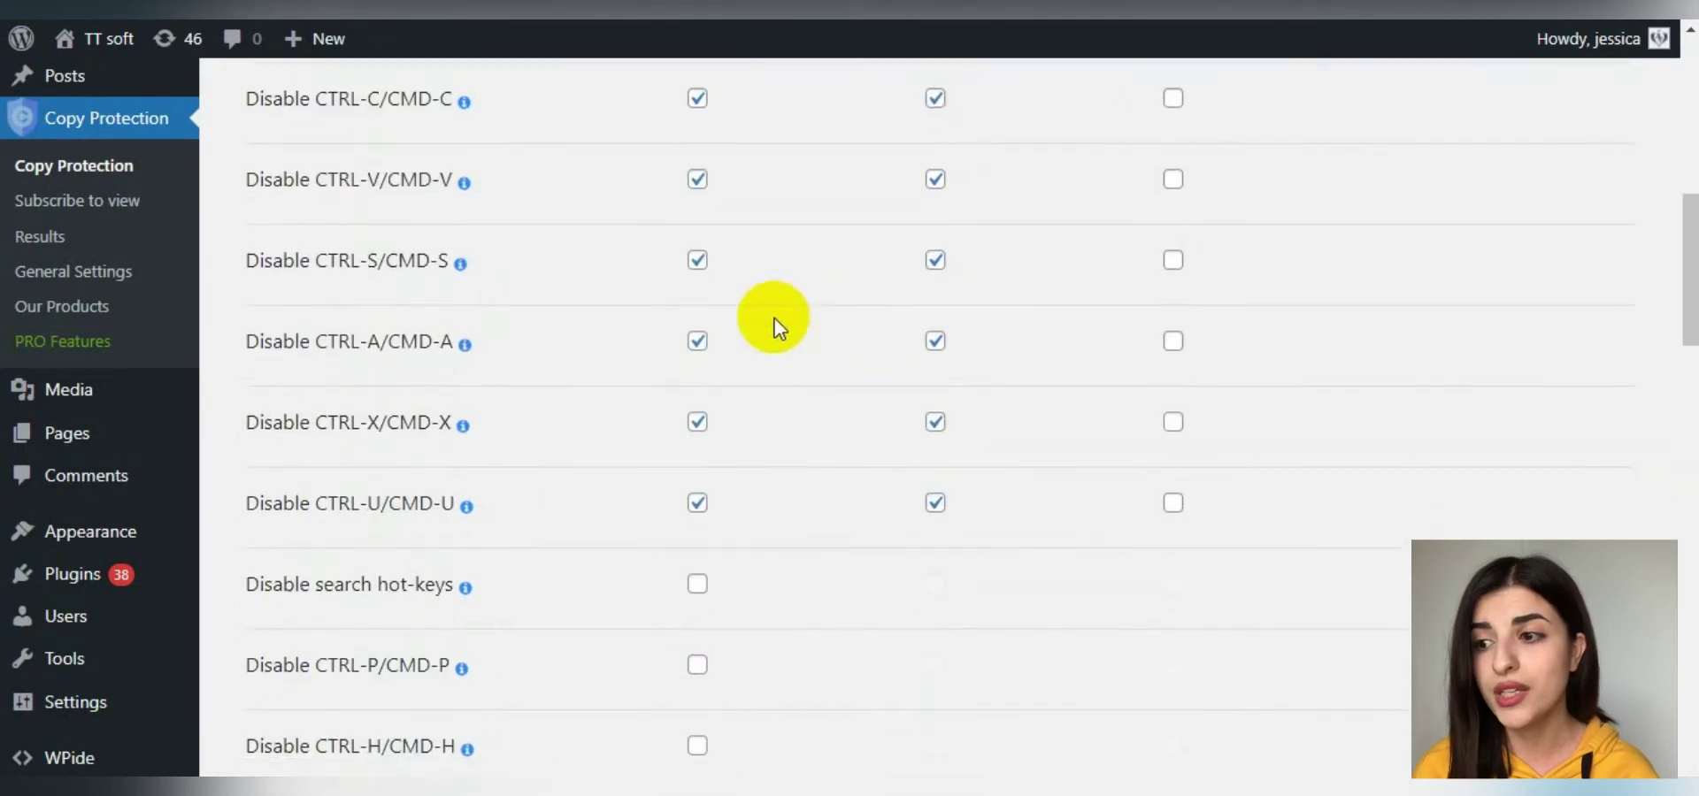
{"action": "scroll", "coordinate": [768, 329], "scroll_direction": "down", "scroll_amount": 5}
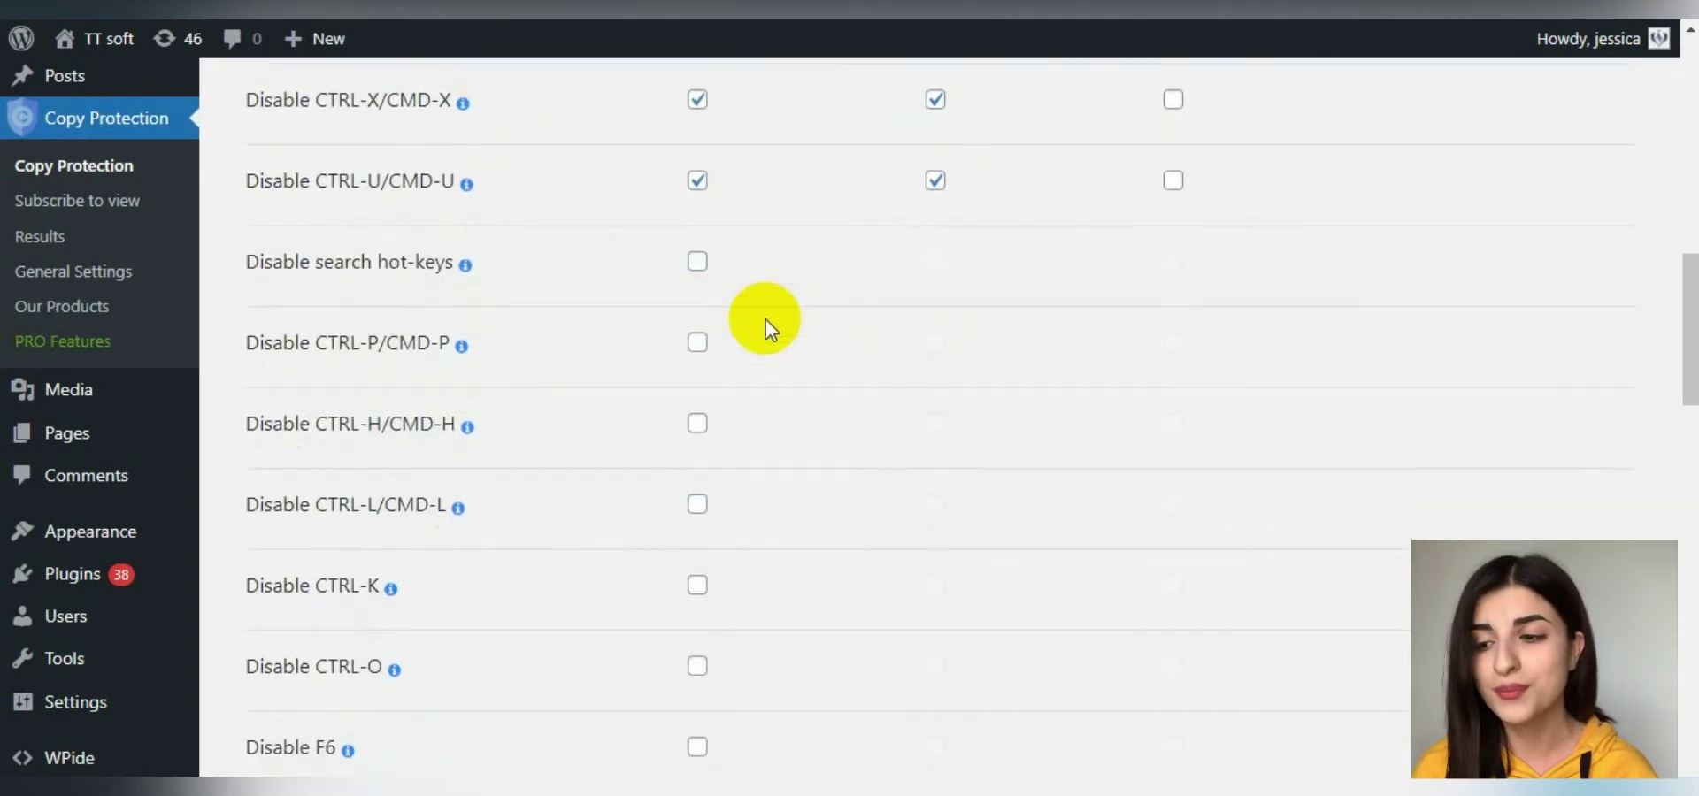
{"action": "scroll", "coordinate": [768, 329], "scroll_direction": "down", "scroll_amount": 9}
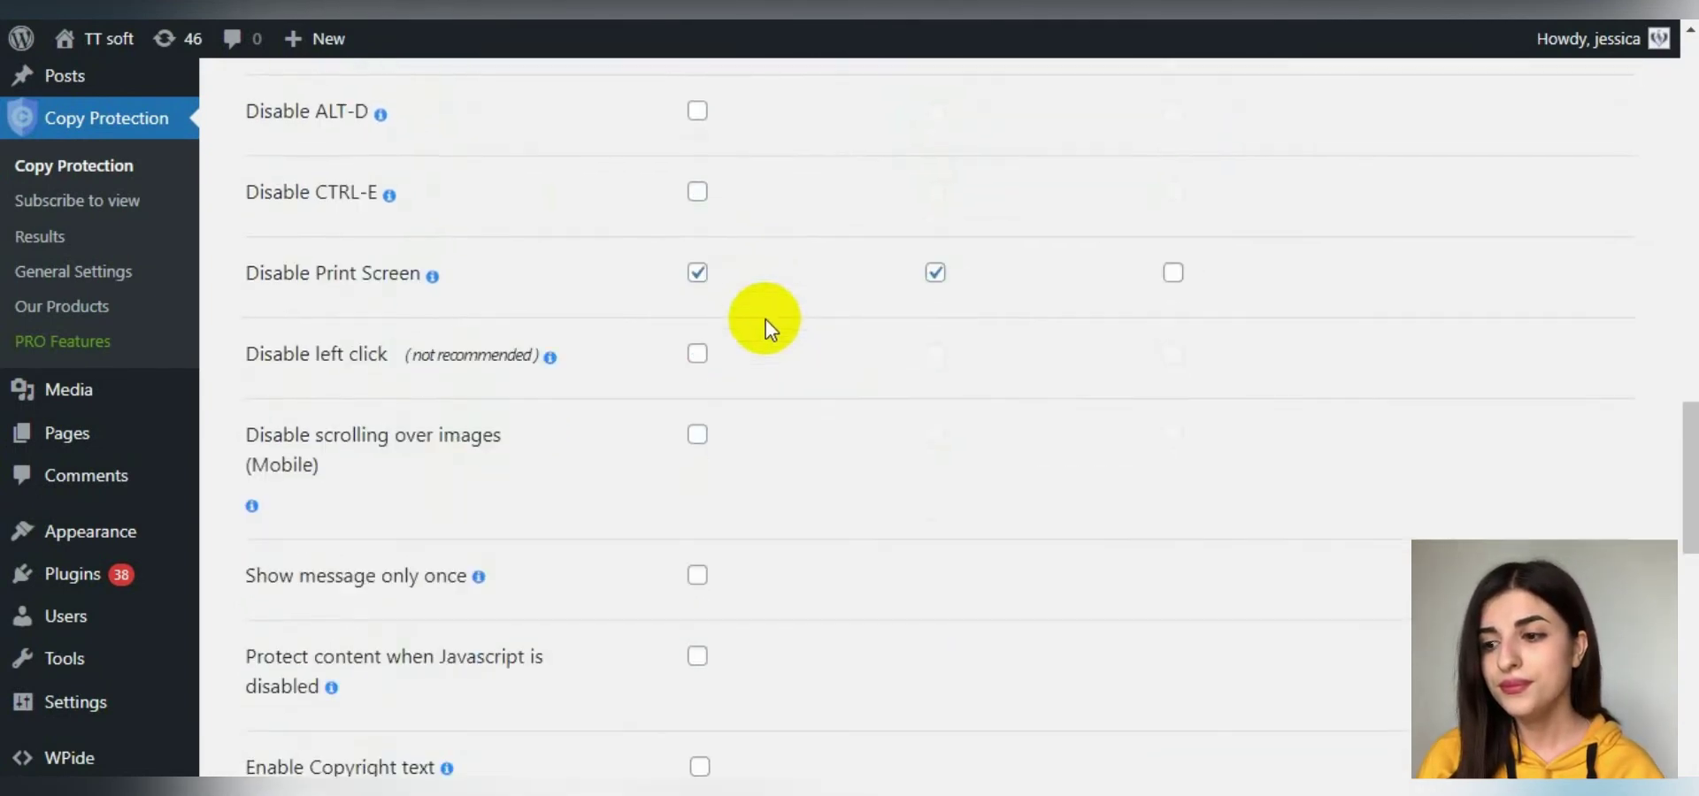
{"action": "scroll", "coordinate": [767, 330], "scroll_direction": "down", "scroll_amount": 8}
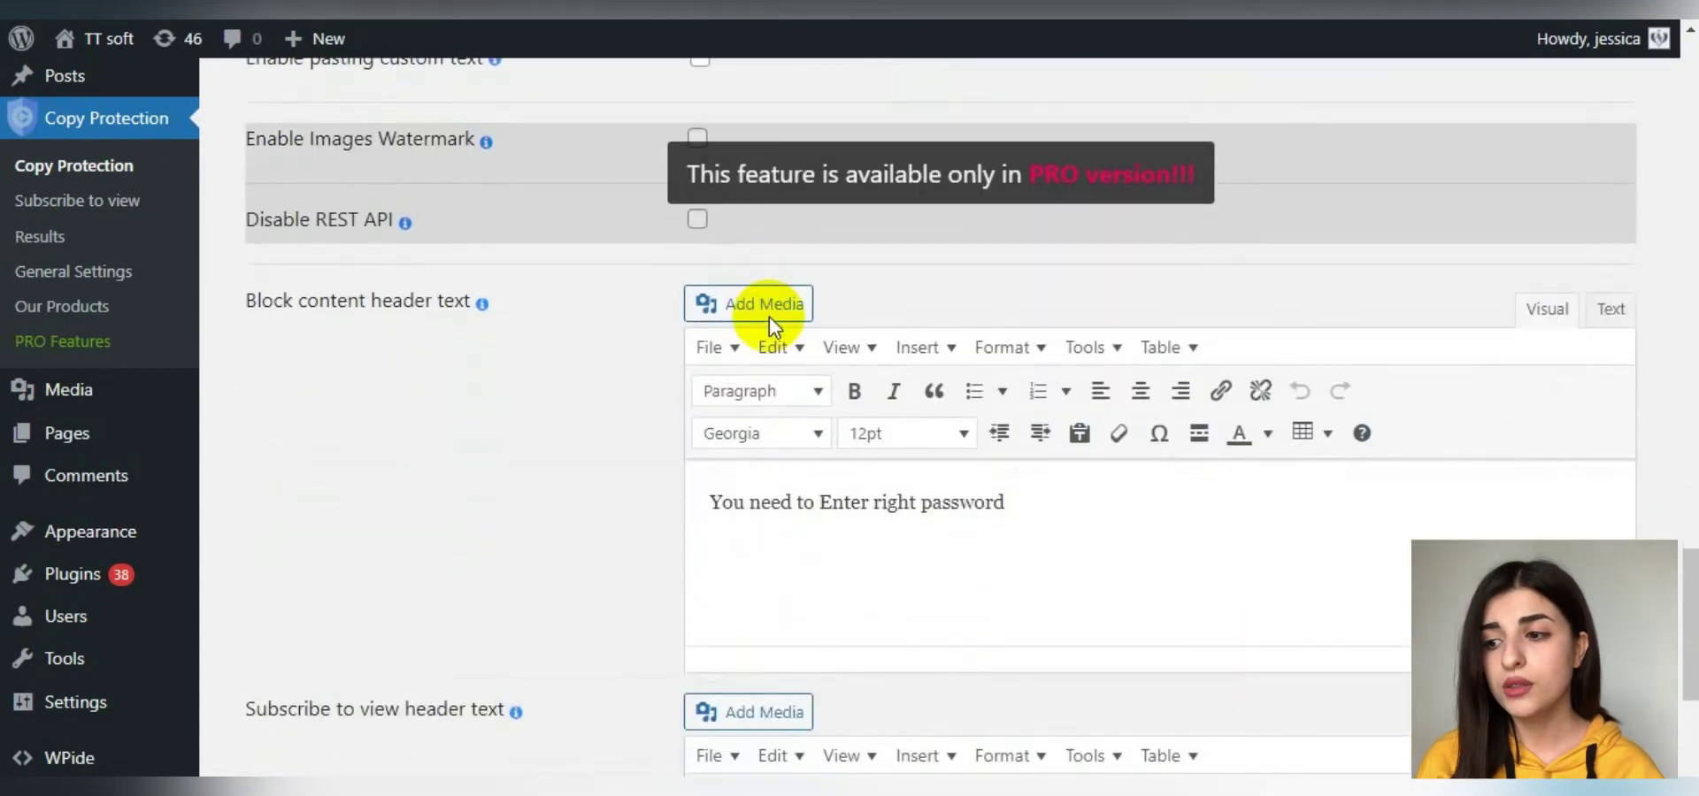
{"action": "scroll", "coordinate": [768, 323], "scroll_direction": "down", "scroll_amount": 4}
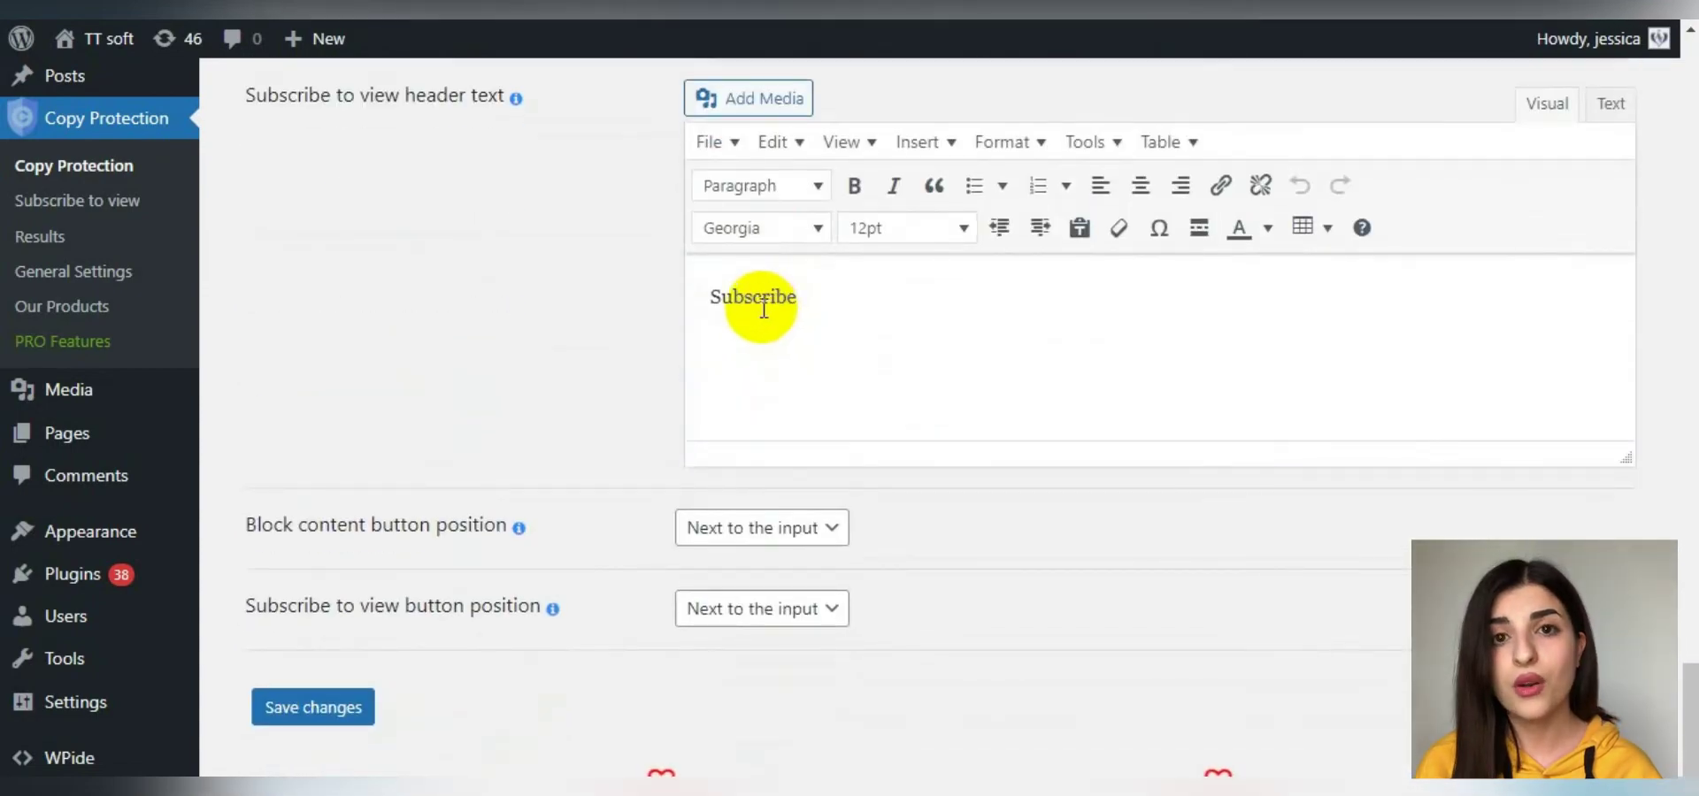
{"action": "scroll", "coordinate": [761, 310], "scroll_direction": "up", "scroll_amount": 18}
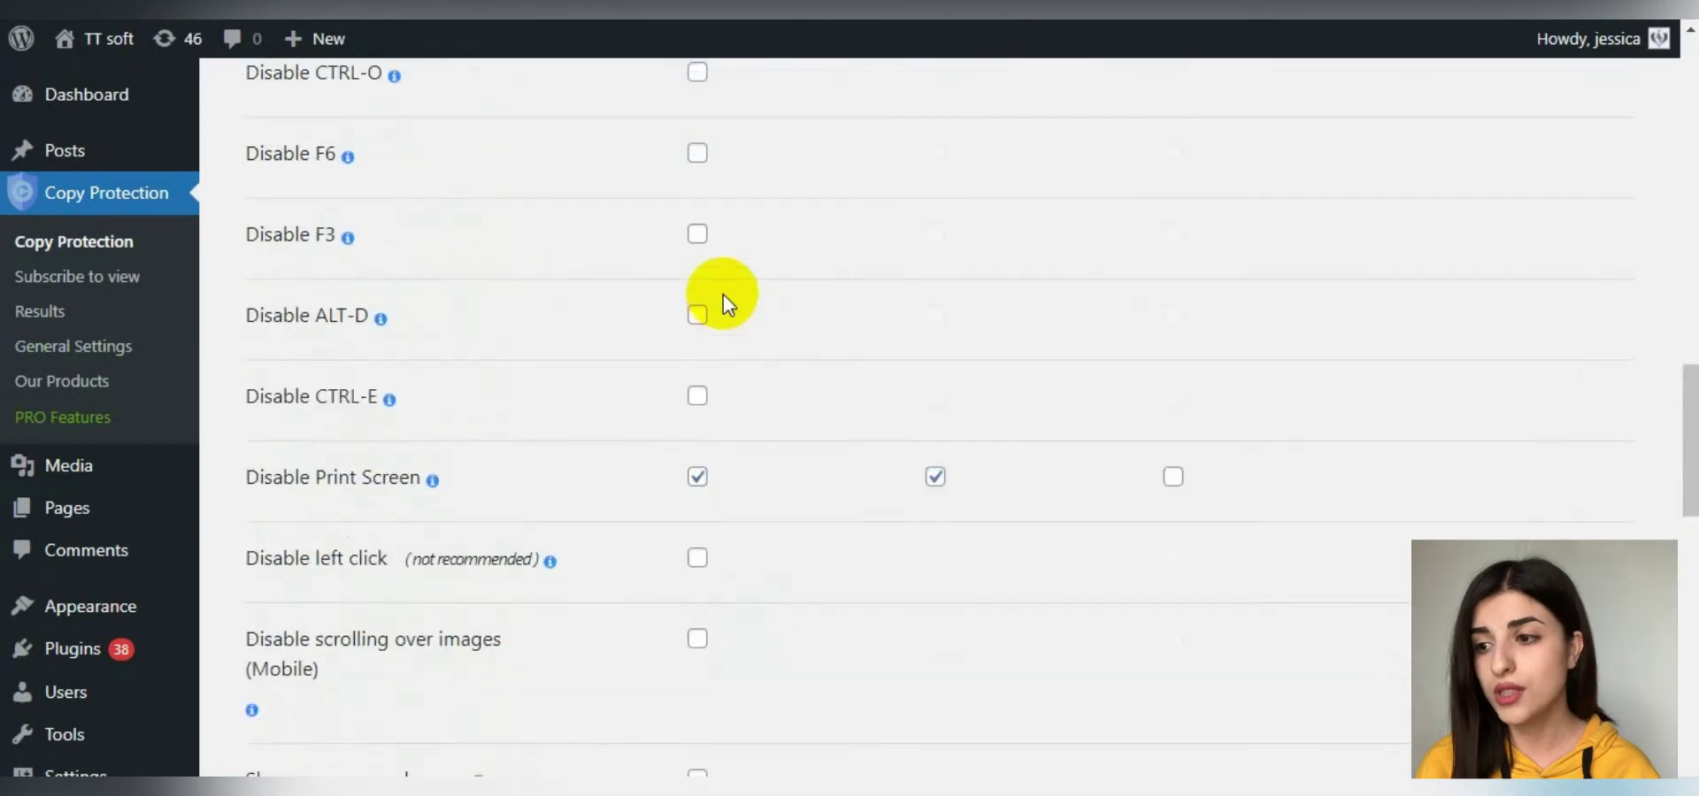
{"action": "scroll", "coordinate": [723, 294], "scroll_direction": "up", "scroll_amount": 15}
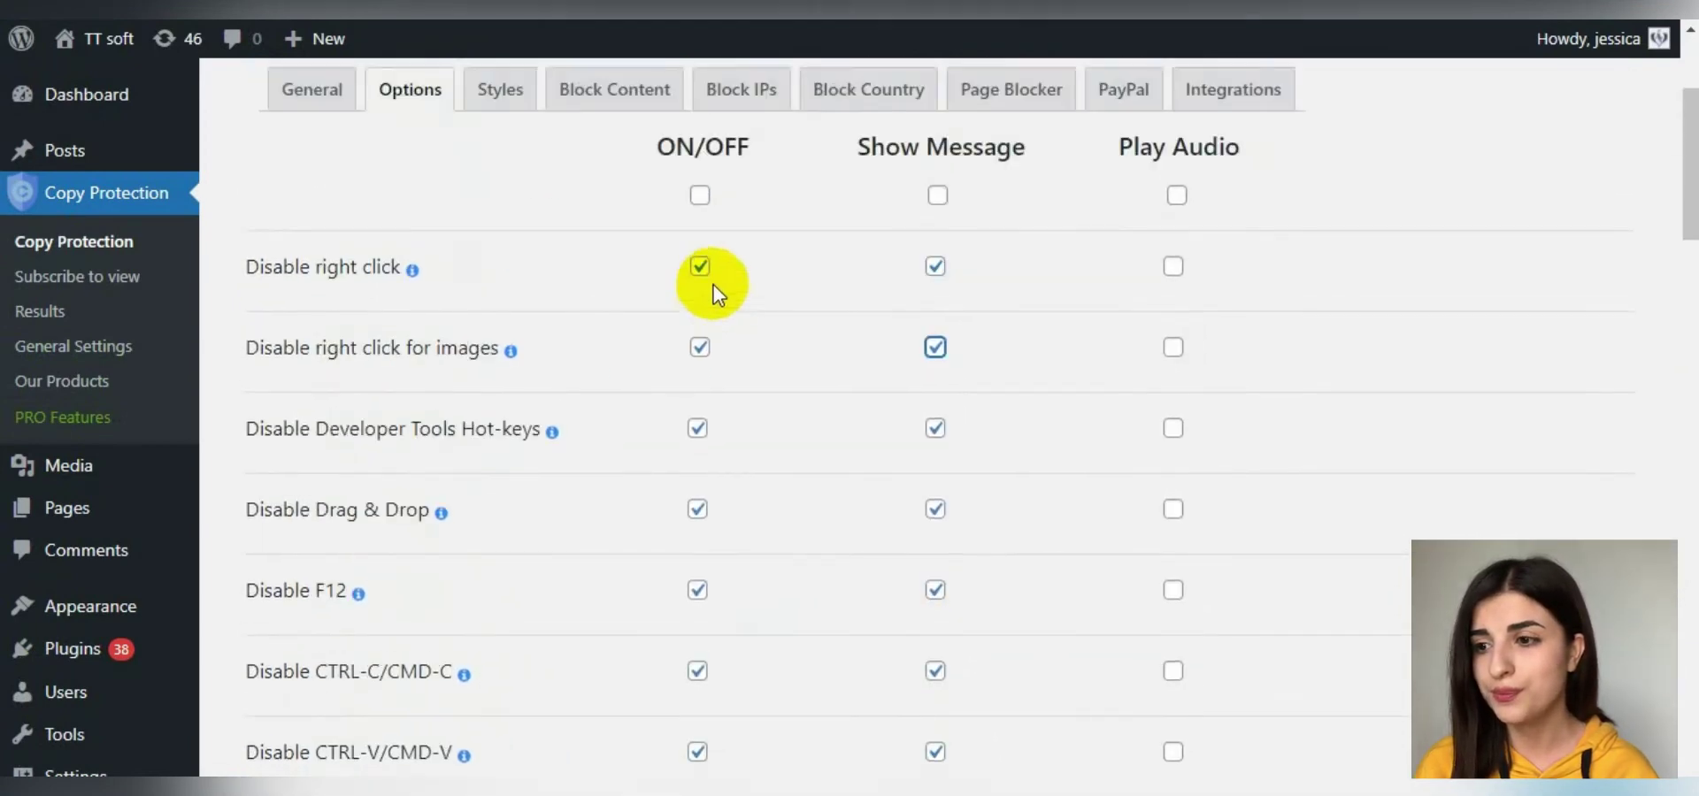
{"action": "scroll", "coordinate": [713, 284], "scroll_direction": "up", "scroll_amount": 1}
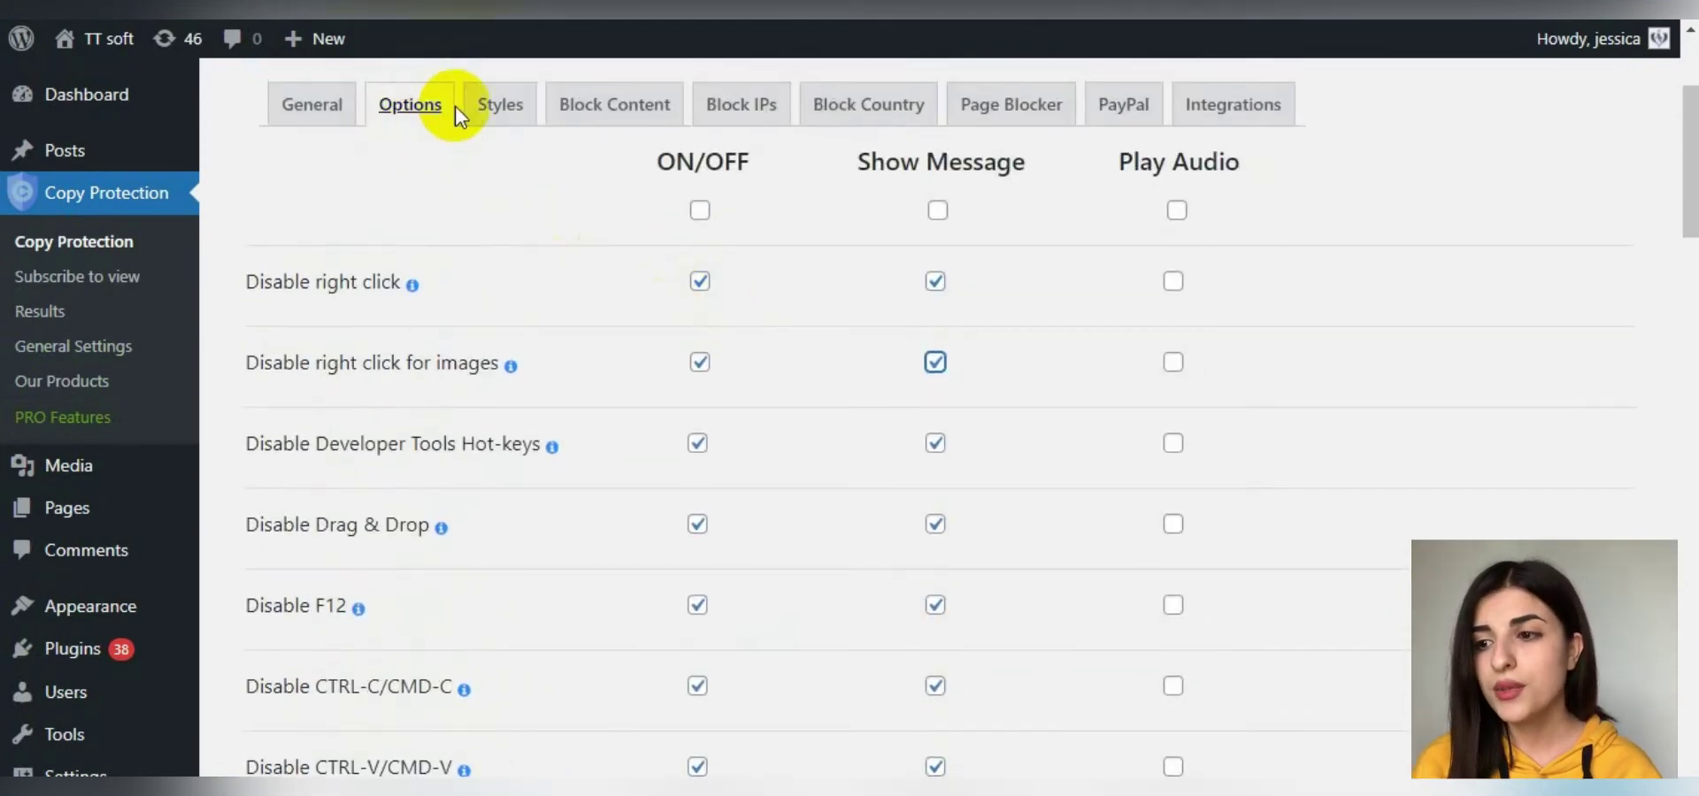
In the plugin's Styles settings, keep the tooltip position at Mouse current position and change the tooltip text color to green
{"action": "left_click", "coordinate": [500, 106]}
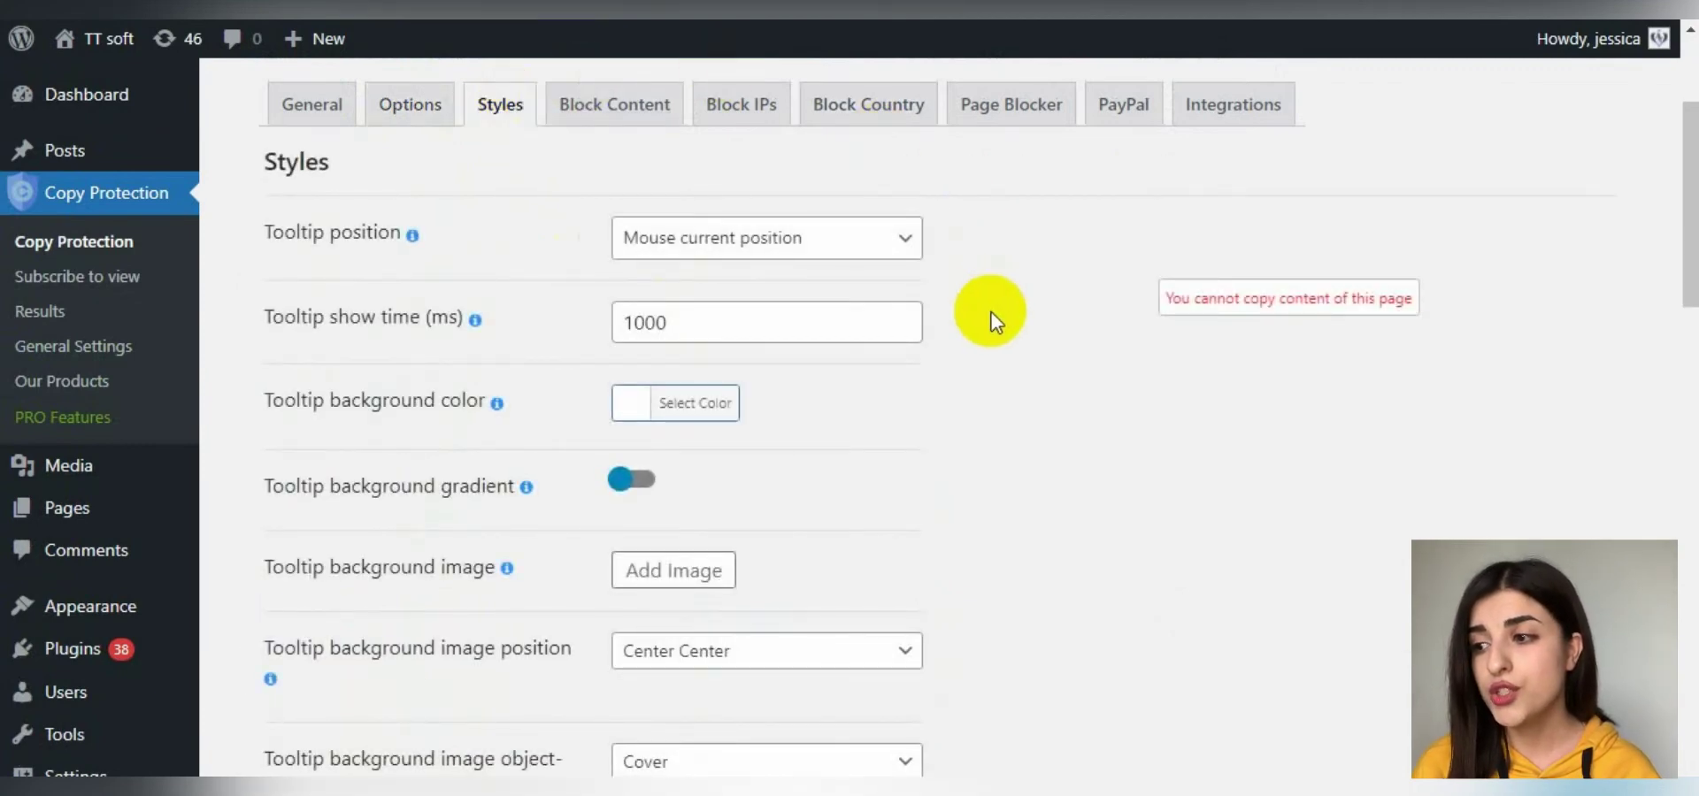
{"action": "left_click_drag", "start_coordinate": [1442, 301], "coordinate": [1136, 308]}
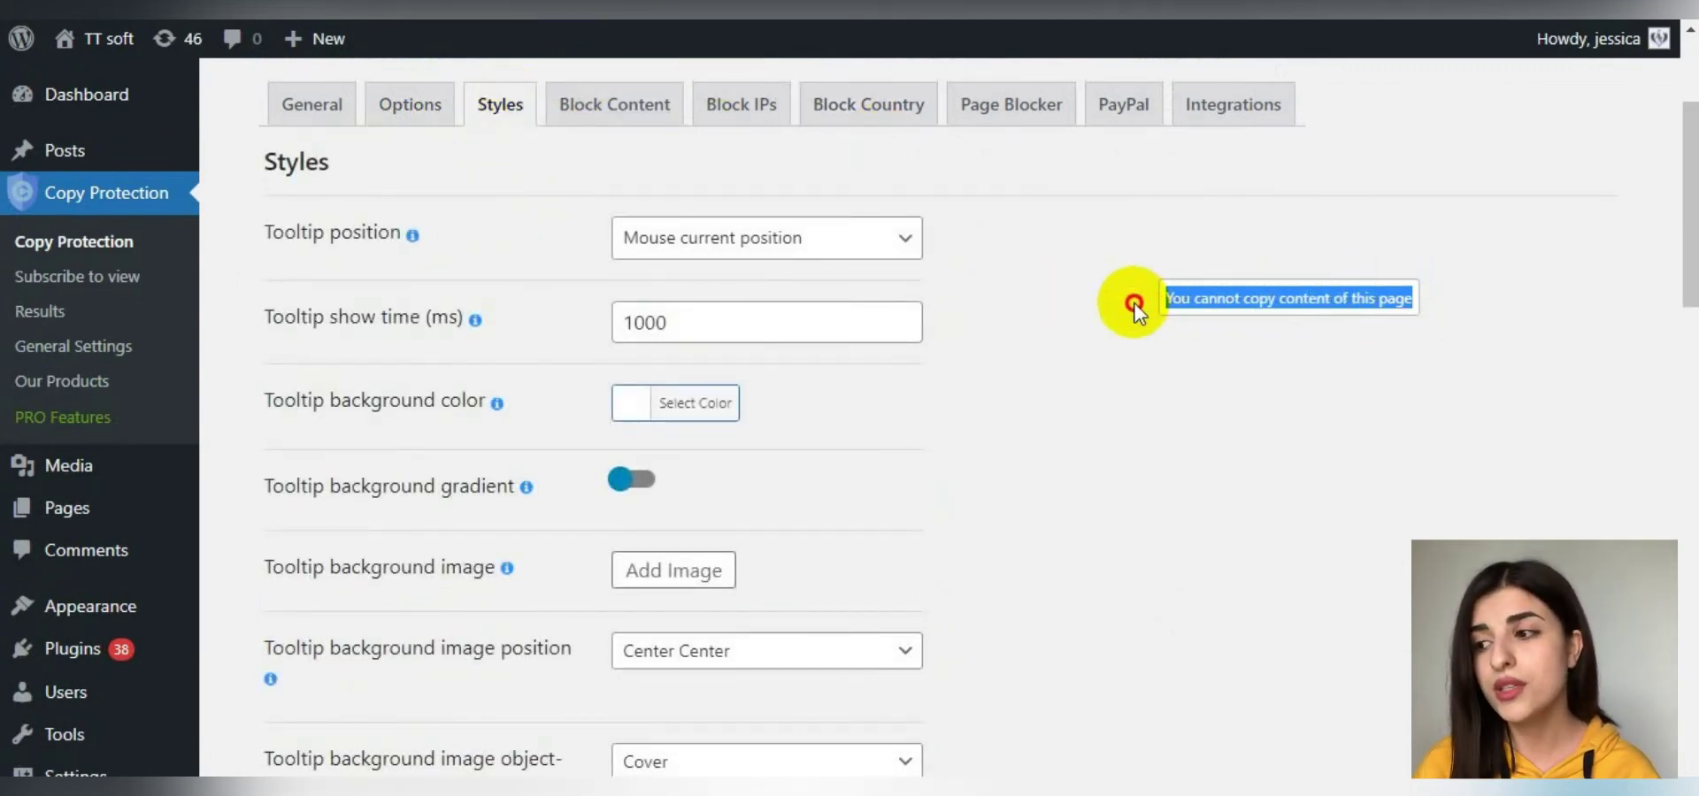
{"action": "left_click", "coordinate": [641, 241]}
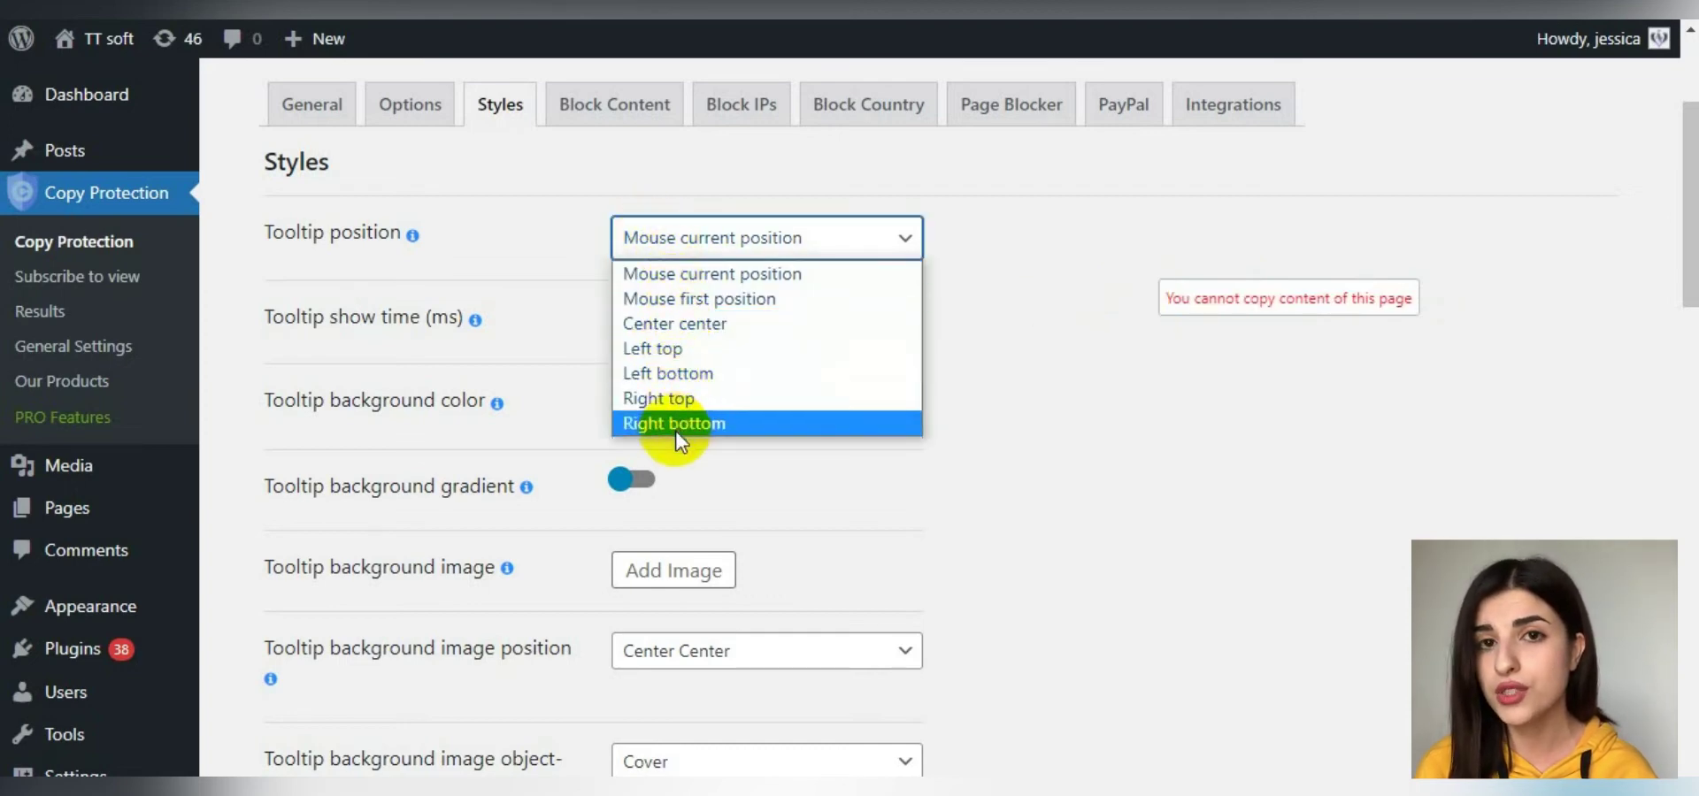
{"action": "left_click", "coordinate": [645, 237]}
{"action": "scroll", "coordinate": [664, 277], "scroll_direction": "down", "scroll_amount": 4}
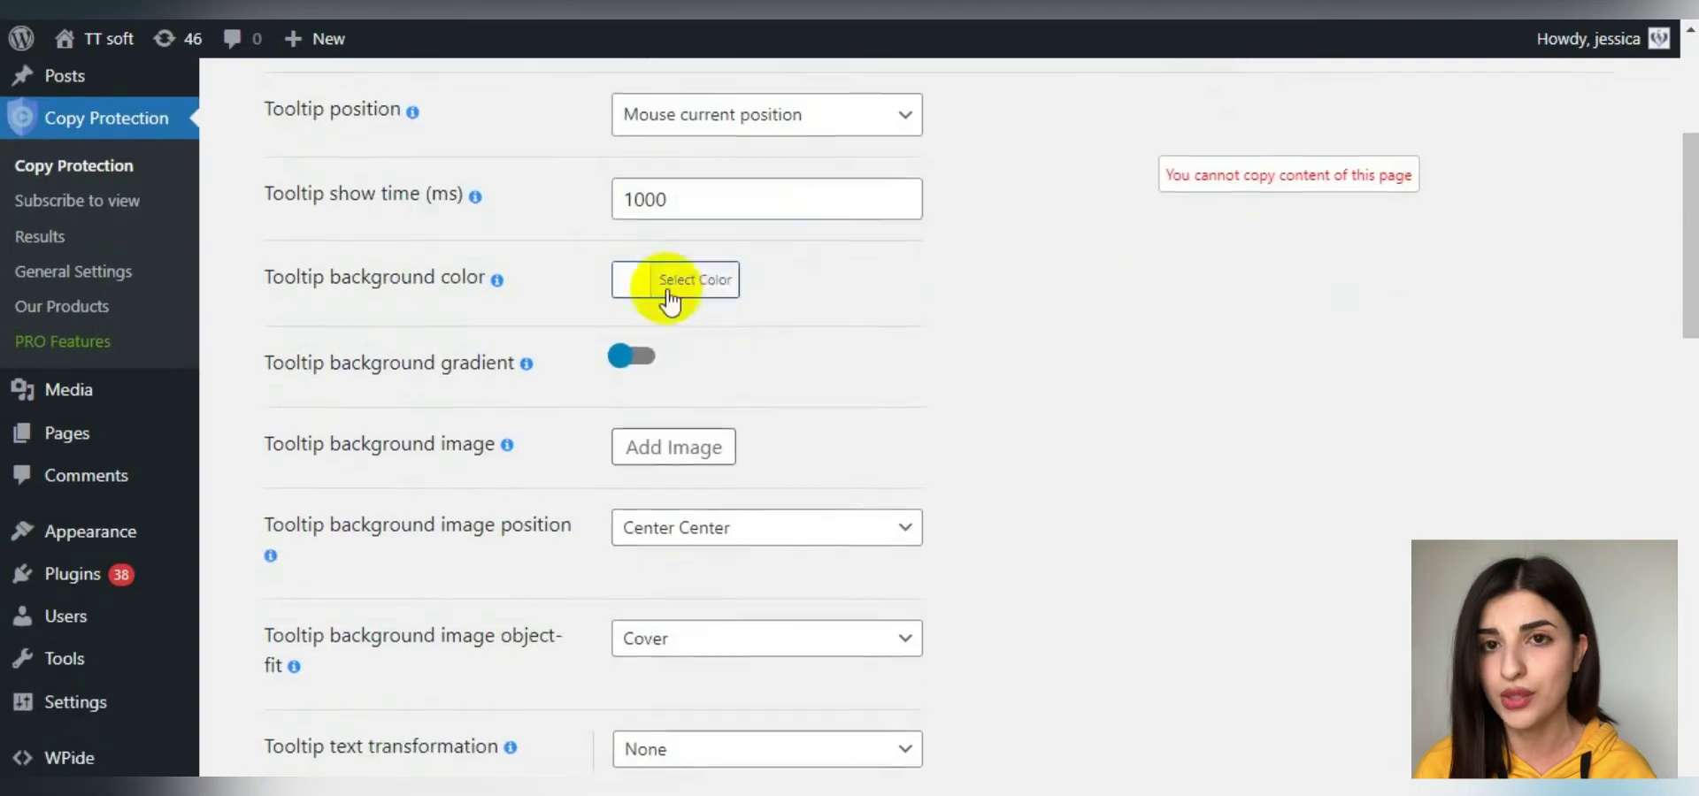
{"action": "scroll", "coordinate": [766, 318], "scroll_direction": "down", "scroll_amount": 5}
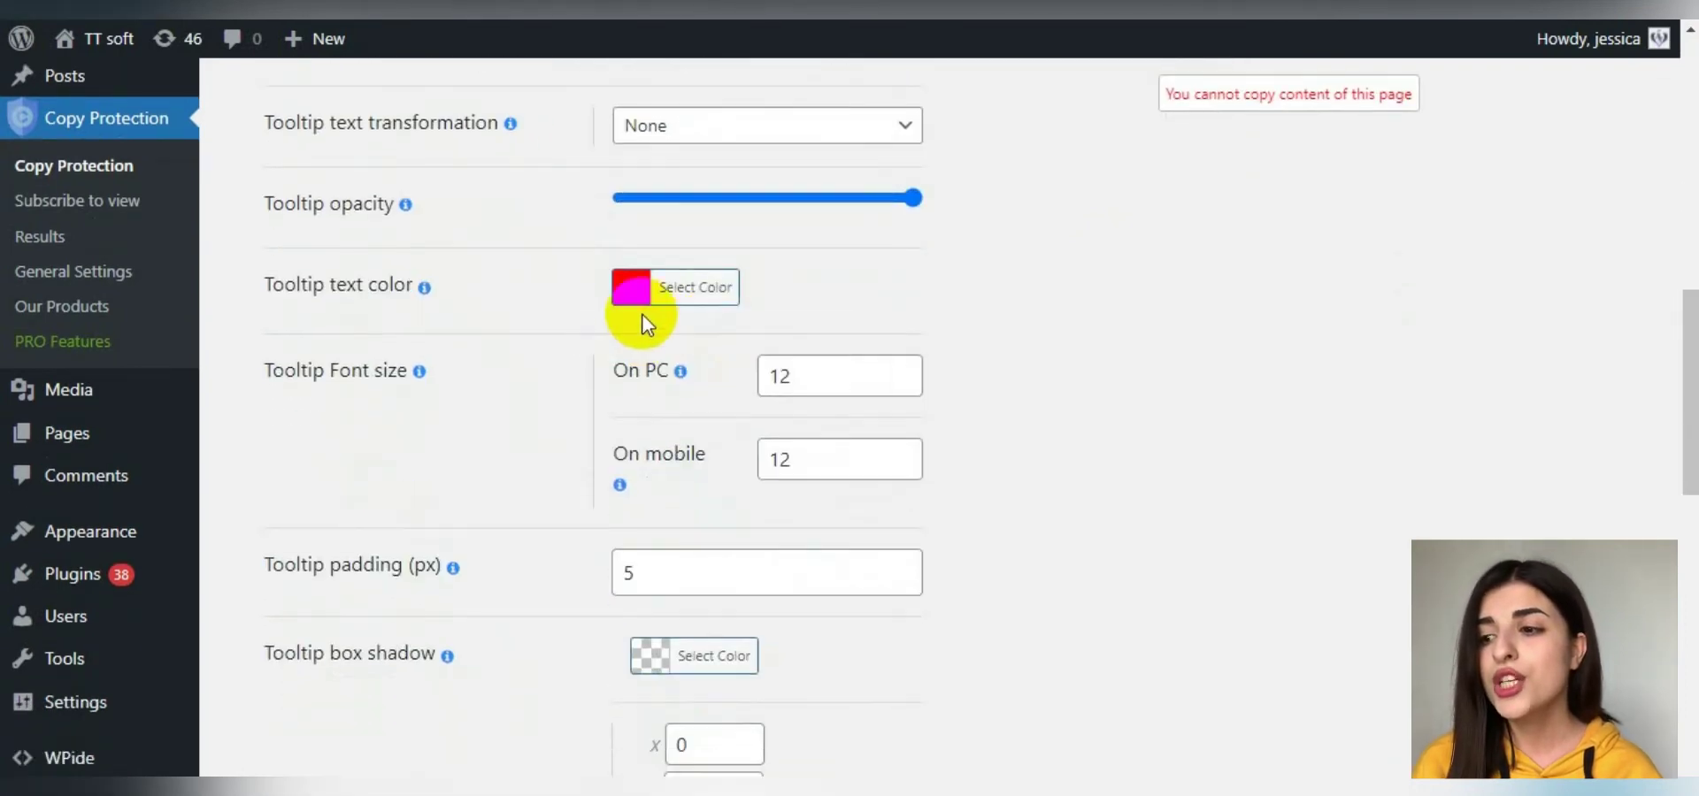
{"action": "left_click", "coordinate": [633, 301]}
{"action": "mouse_move", "coordinate": [637, 364]}
{"action": "left_mouse_down"}
{"action": "mouse_move", "coordinate": [744, 486]}
{"action": "mouse_move", "coordinate": [724, 437]}
{"action": "left_mouse_up"}
{"action": "left_click", "coordinate": [1044, 349]}
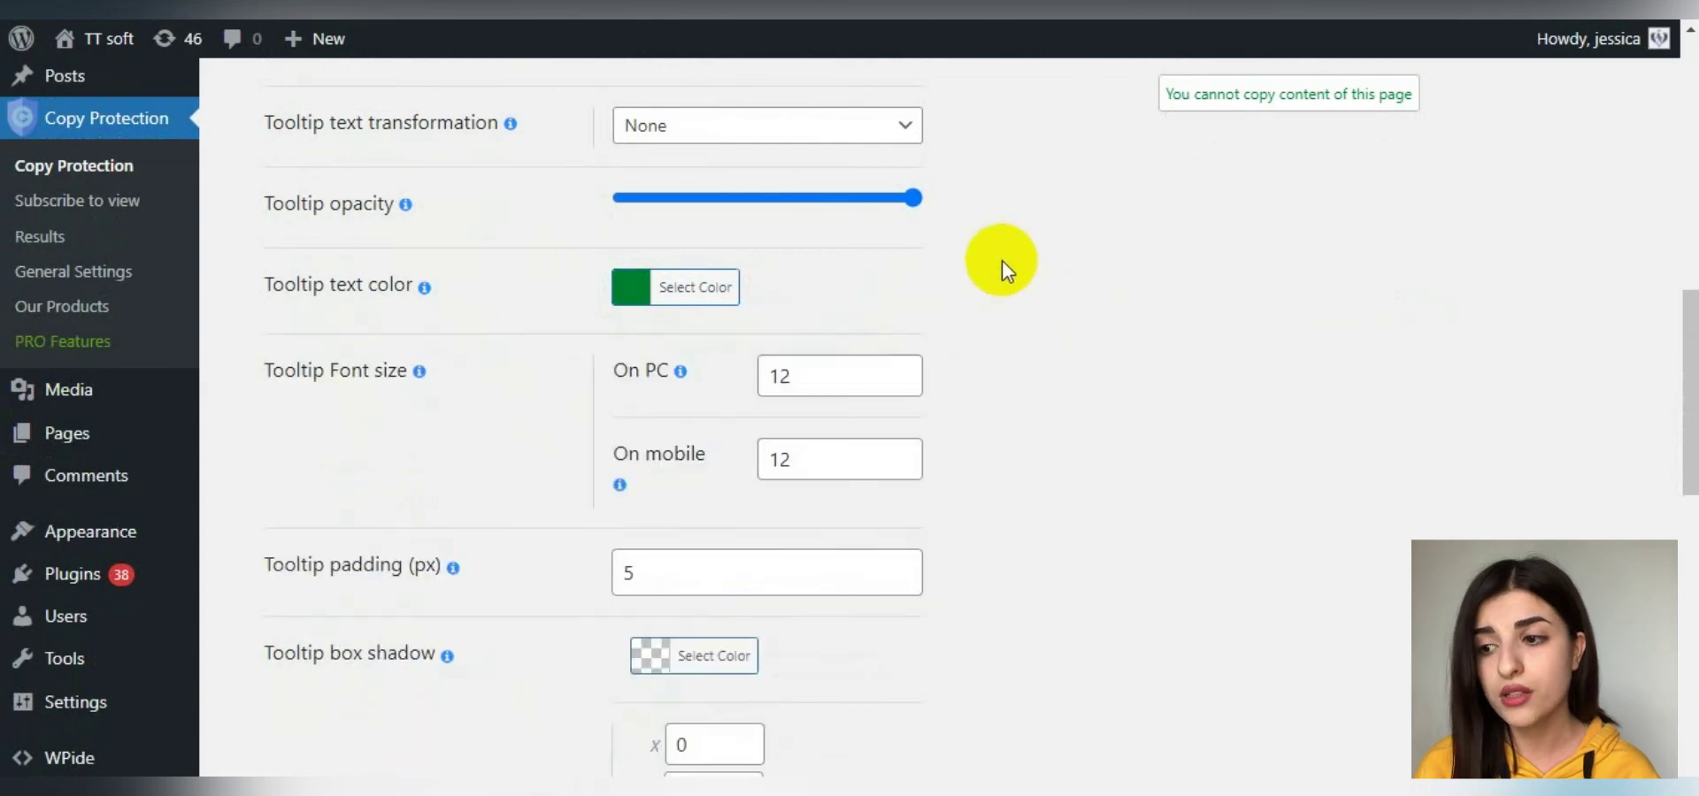
Review the remaining tooltip style options down to Custom CSS and save the plugin changes
{"action": "scroll", "coordinate": [986, 262], "scroll_direction": "down", "scroll_amount": 1}
{"action": "scroll", "coordinate": [950, 285], "scroll_direction": "down", "scroll_amount": 13}
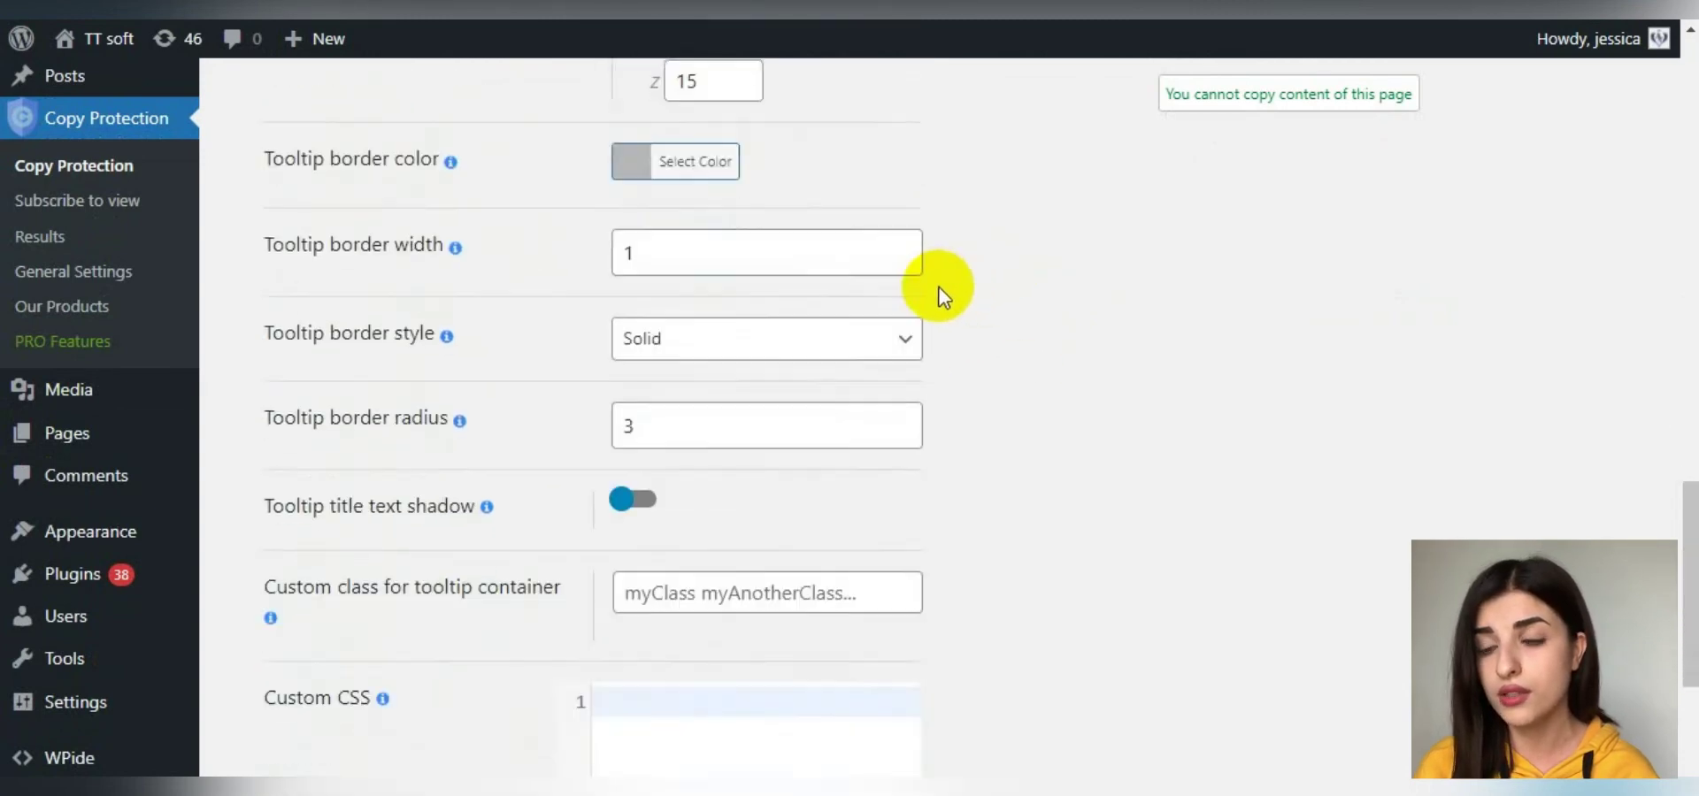
{"action": "scroll", "coordinate": [927, 283], "scroll_direction": "up", "scroll_amount": 8}
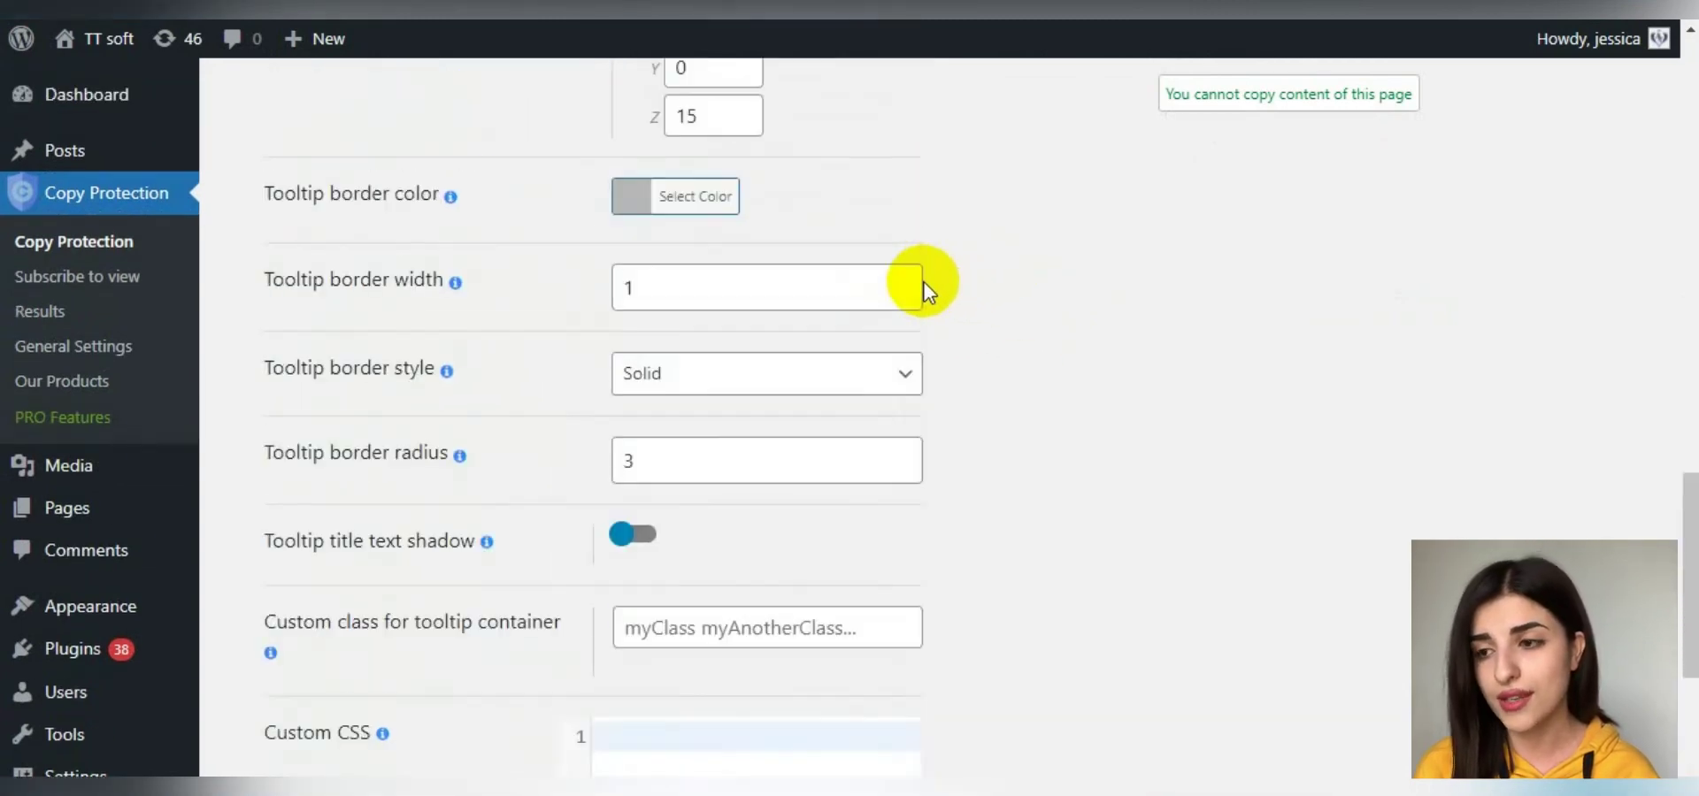
{"action": "scroll", "coordinate": [922, 279], "scroll_direction": "up", "scroll_amount": 12}
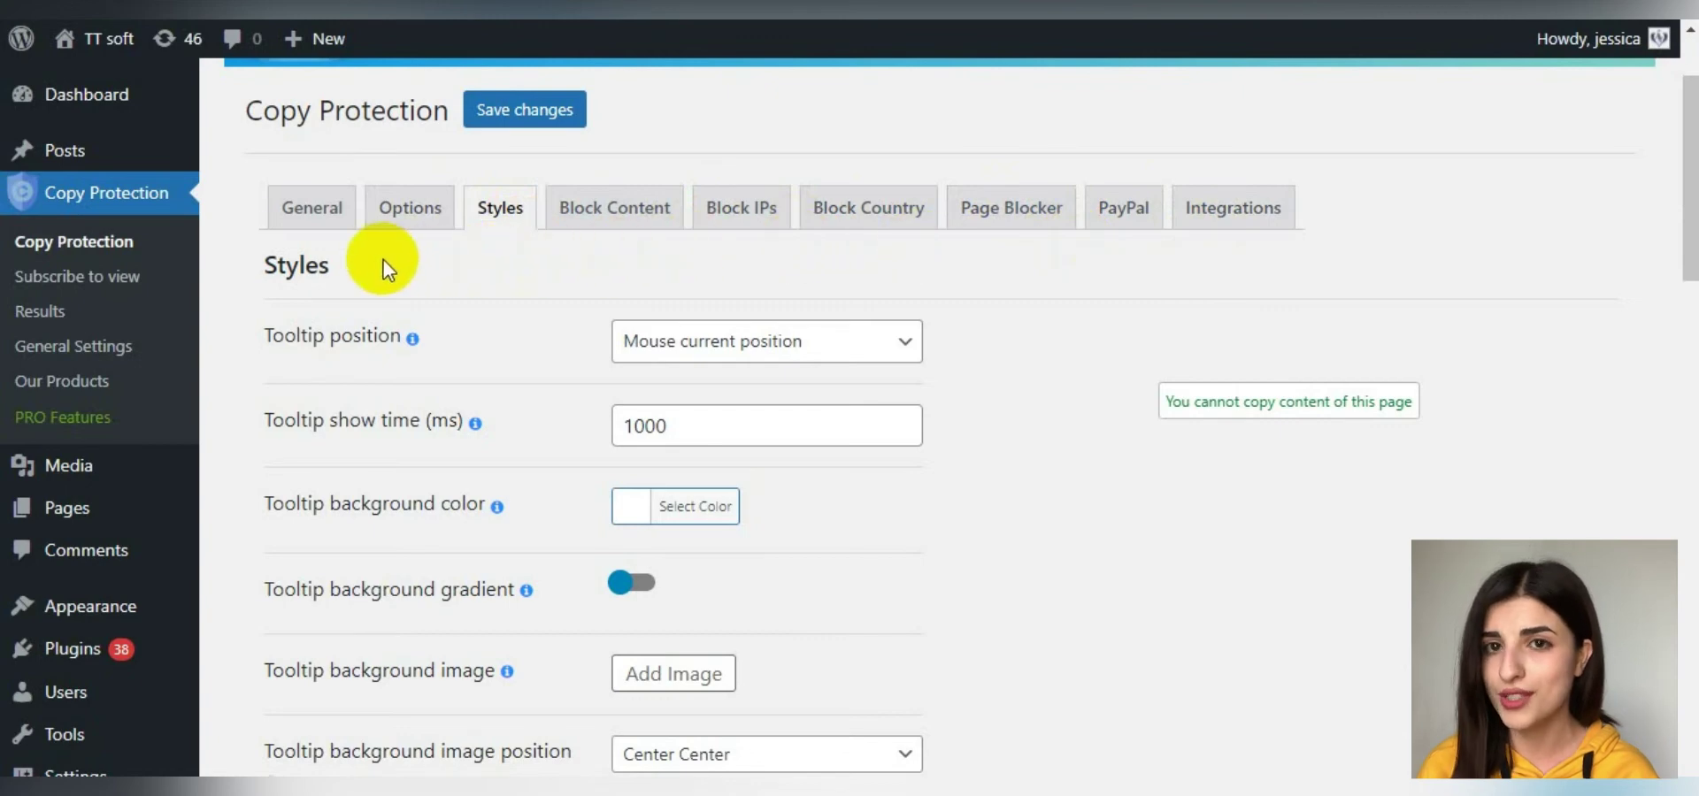
{"action": "left_click", "coordinate": [577, 129]}
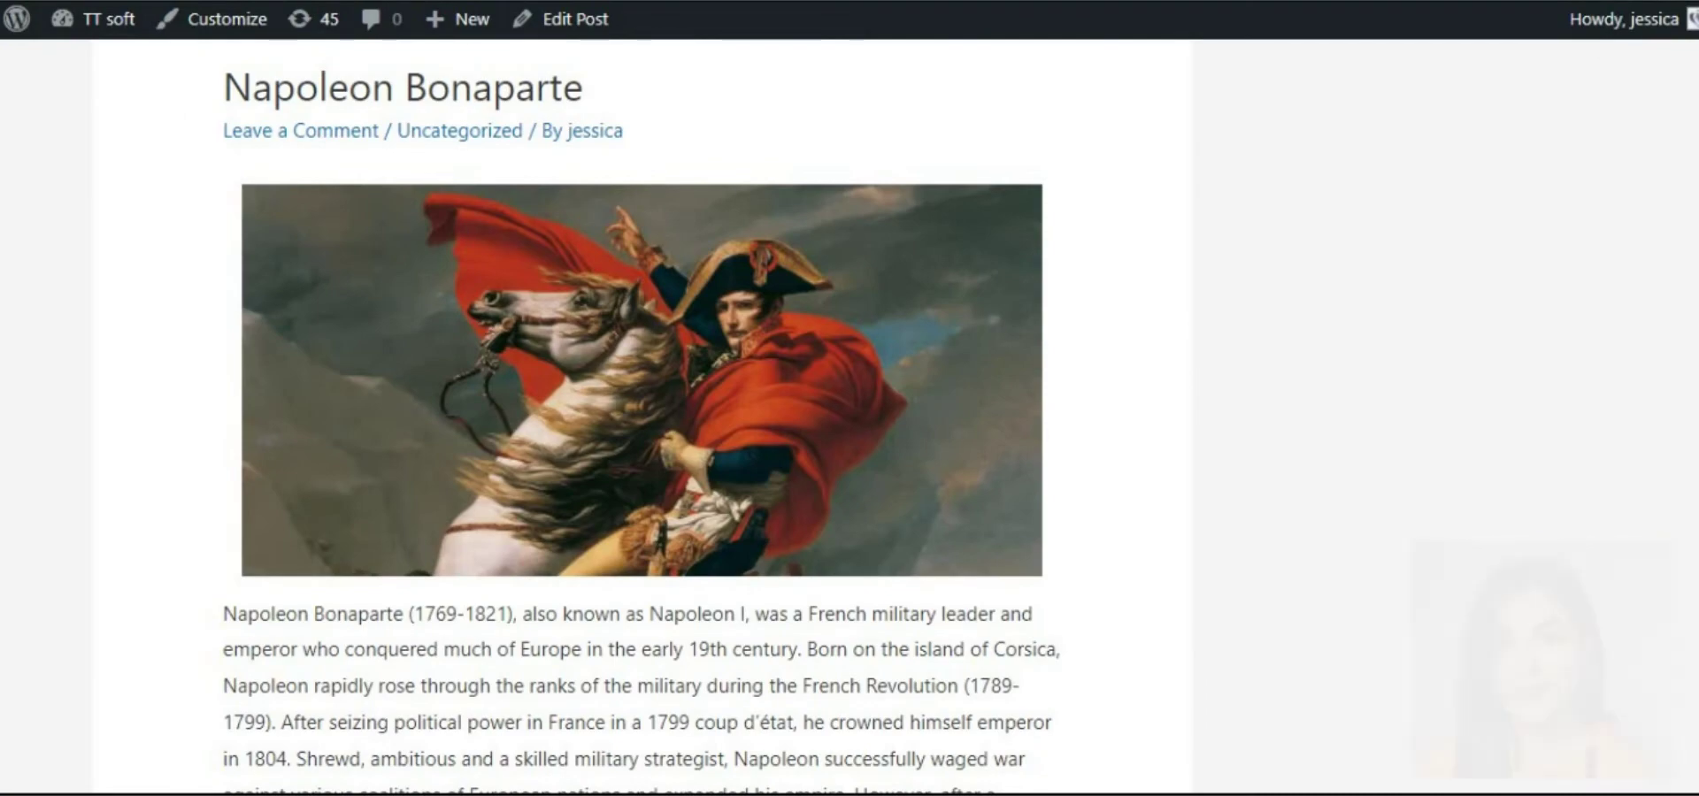
Test text selection on the published Napoleon Bonaparte post by selecting parts of its paragraphs and headings
{"action": "left_click_drag", "start_coordinate": [389, 614], "coordinate": [708, 687]}
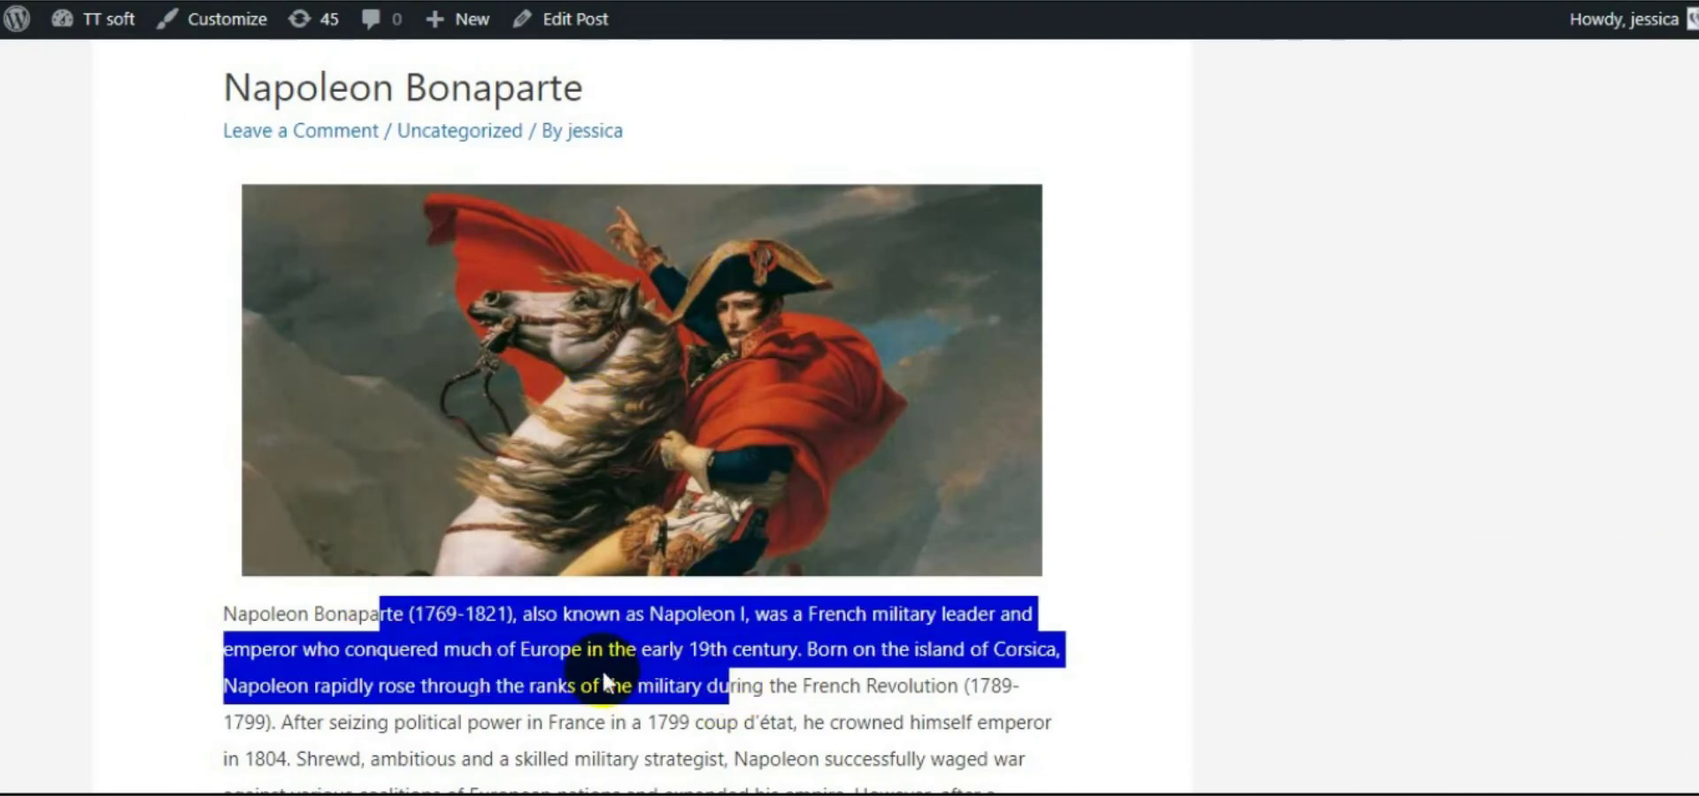
{"action": "left_click", "coordinate": [563, 649]}
{"action": "scroll", "coordinate": [563, 649], "scroll_direction": "down", "scroll_amount": 7}
{"action": "left_click_drag", "start_coordinate": [265, 390], "coordinate": [853, 395]}
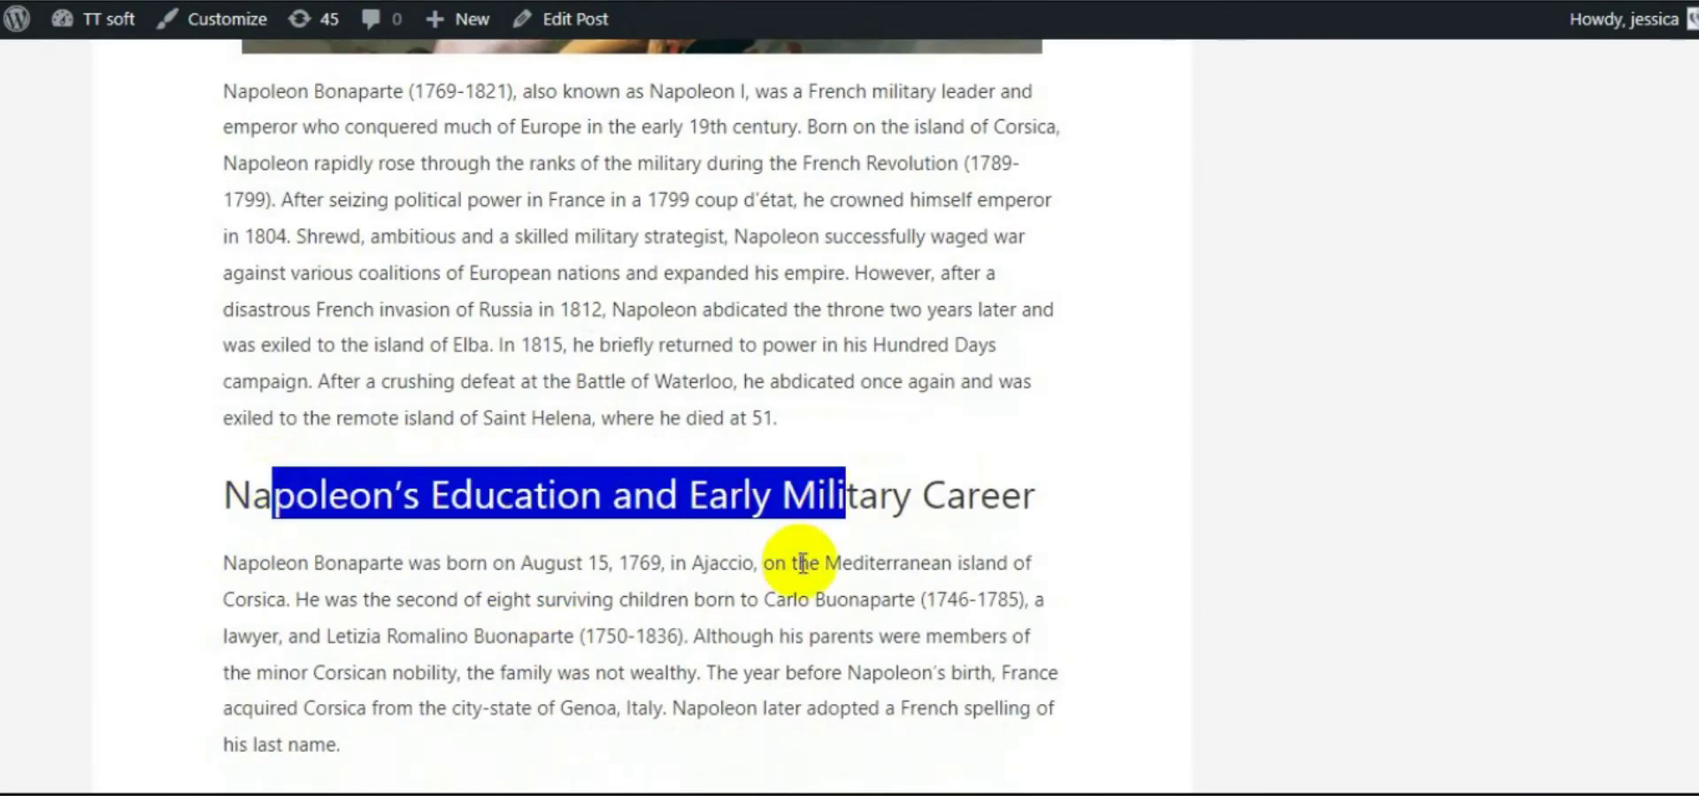
{"action": "scroll", "coordinate": [721, 507], "scroll_direction": "up", "scroll_amount": 5}
{"action": "scroll", "coordinate": [722, 507], "scroll_direction": "up", "scroll_amount": 3}
{"action": "left_click_drag", "start_coordinate": [372, 217], "coordinate": [582, 262]}
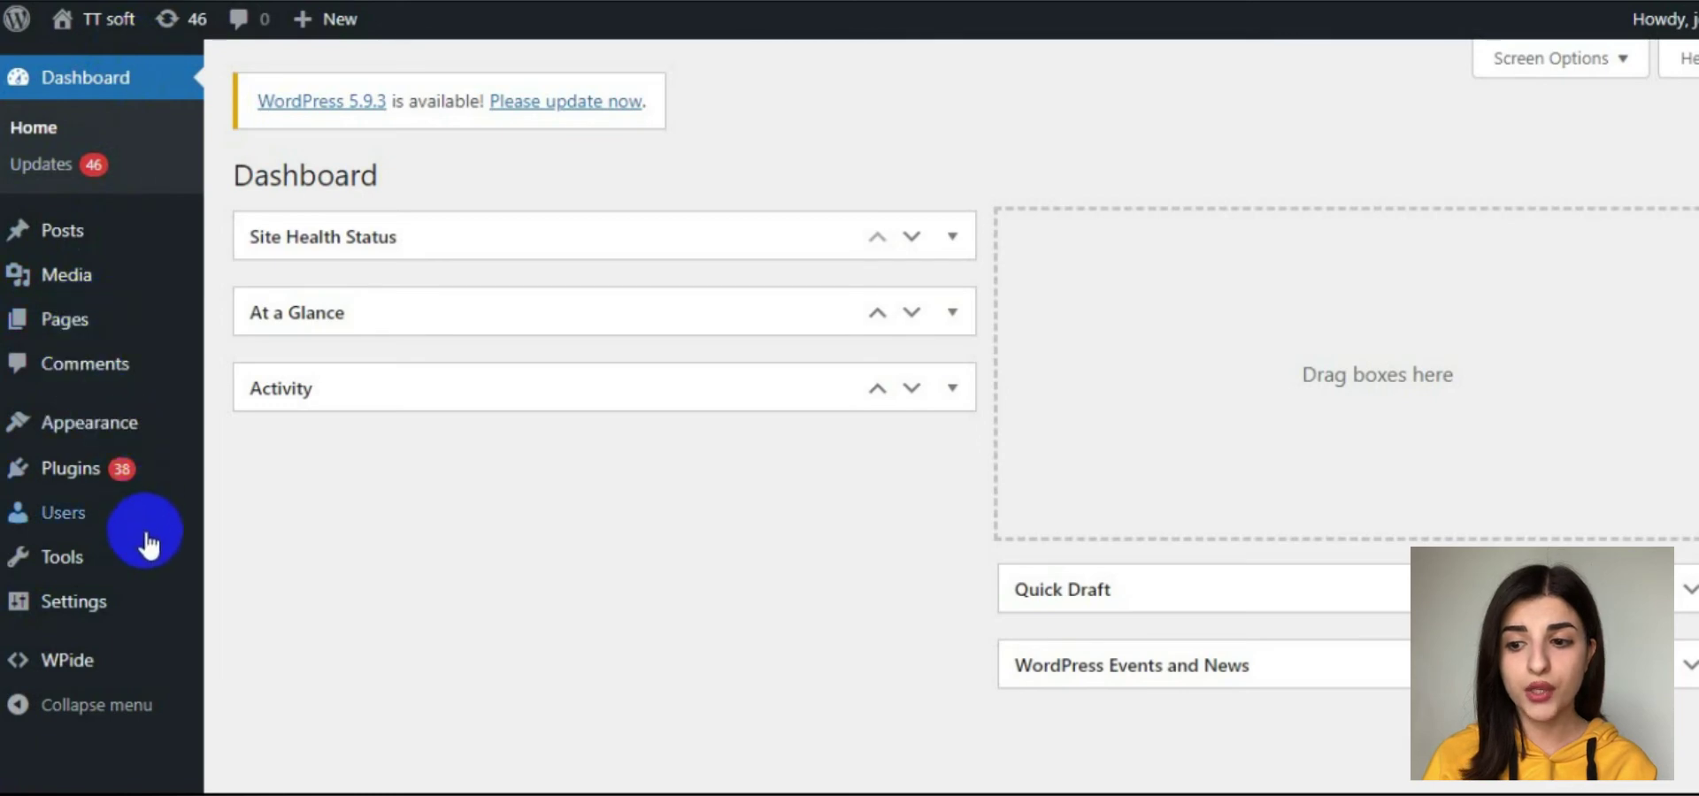
Open the Astra theme's Theme Footer file (footer.php) in the Theme Editor and go to the end of its code
{"action": "mouse_move", "coordinate": [175, 441]}
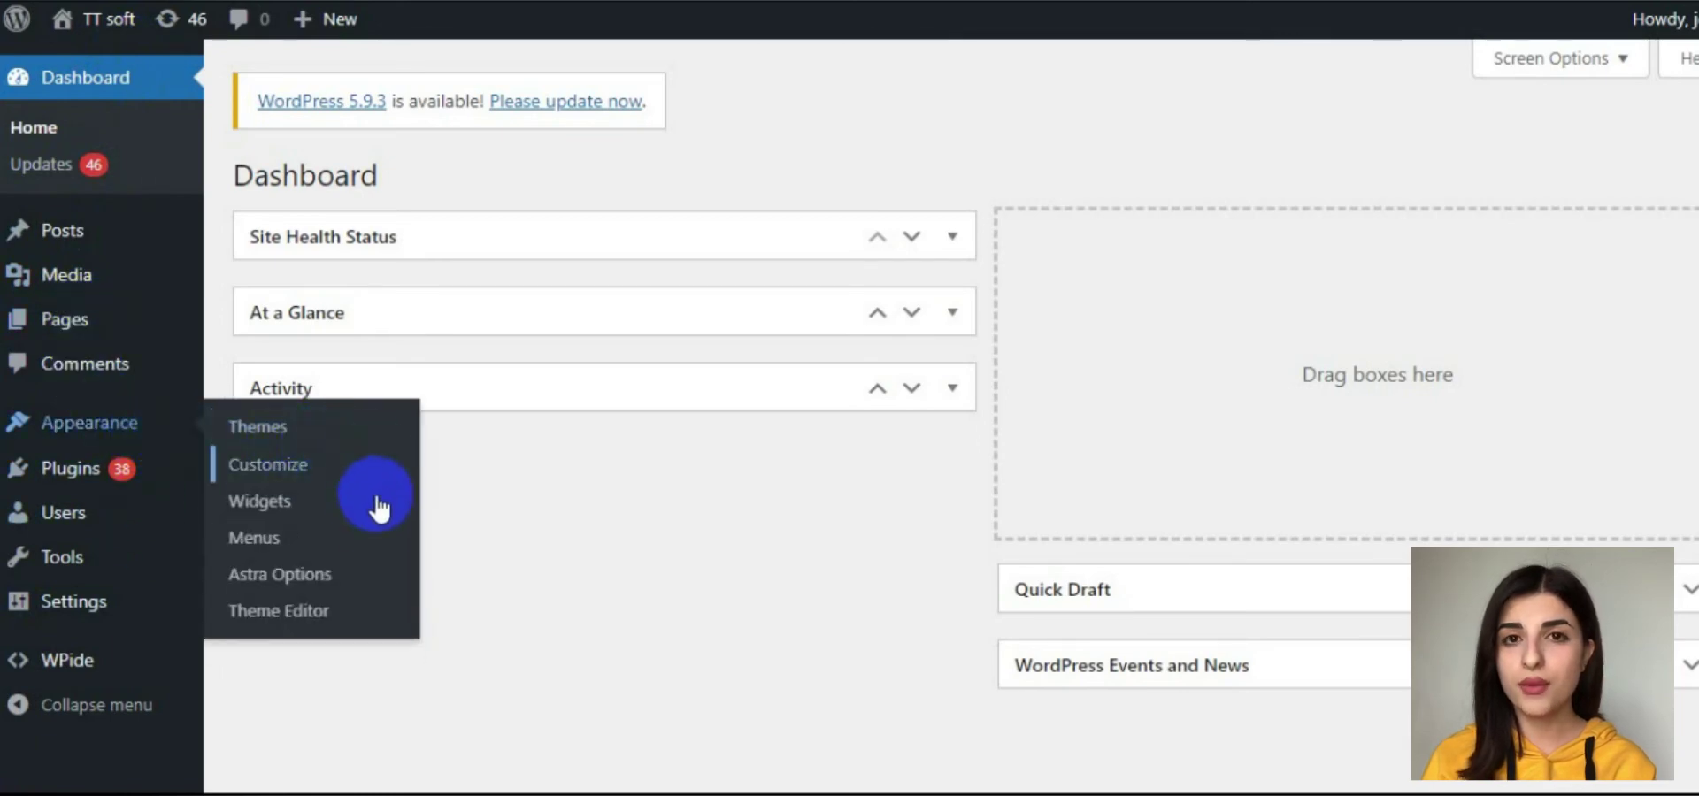
{"action": "left_click", "coordinate": [379, 616]}
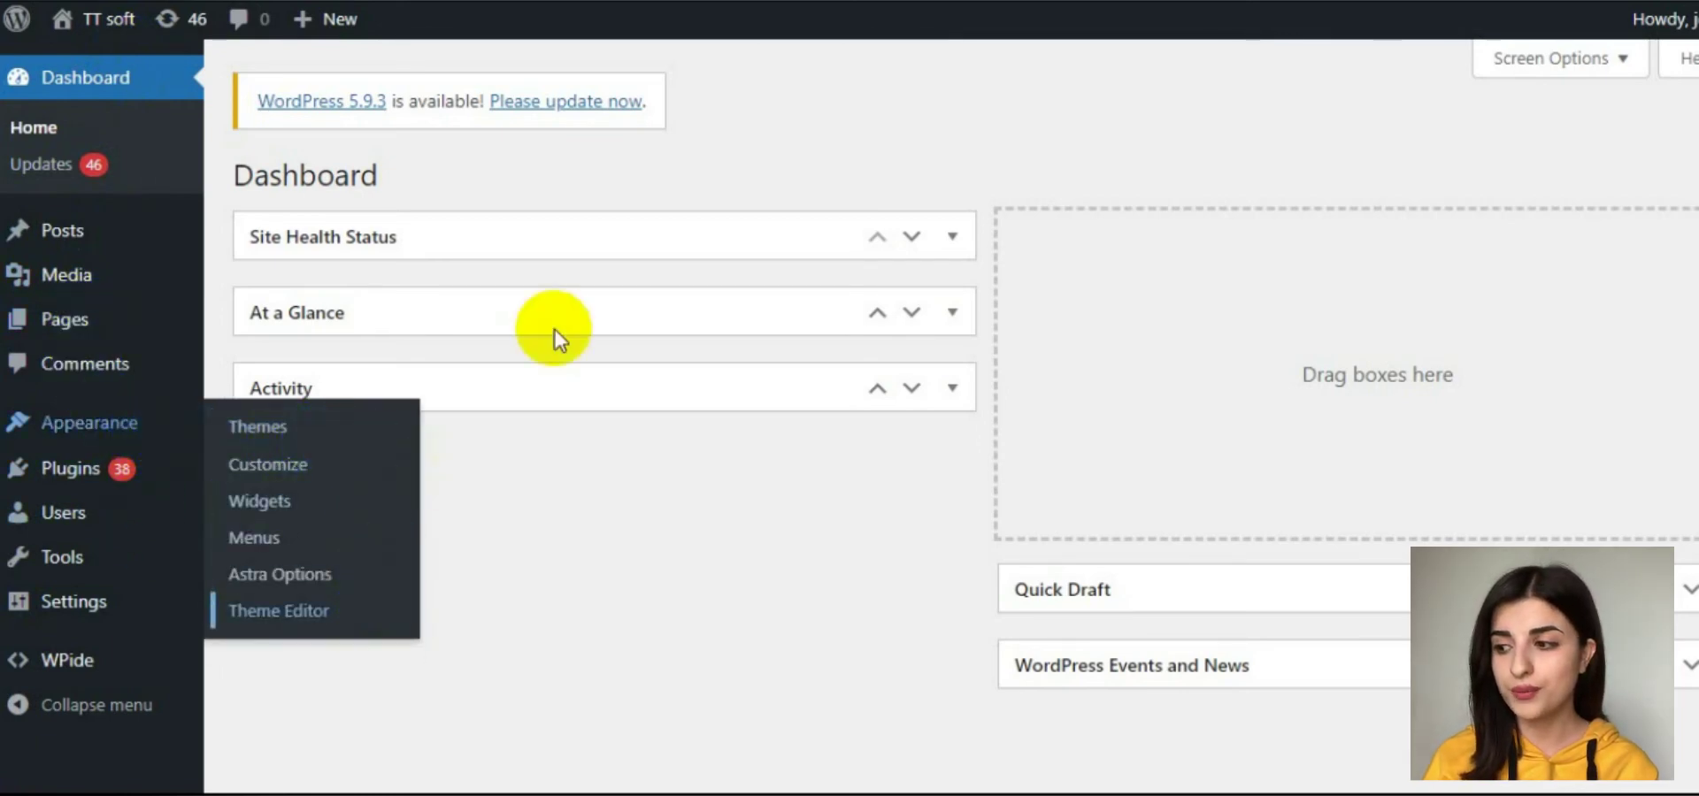
{"action": "scroll", "coordinate": [1583, 534], "scroll_direction": "down", "scroll_amount": 2}
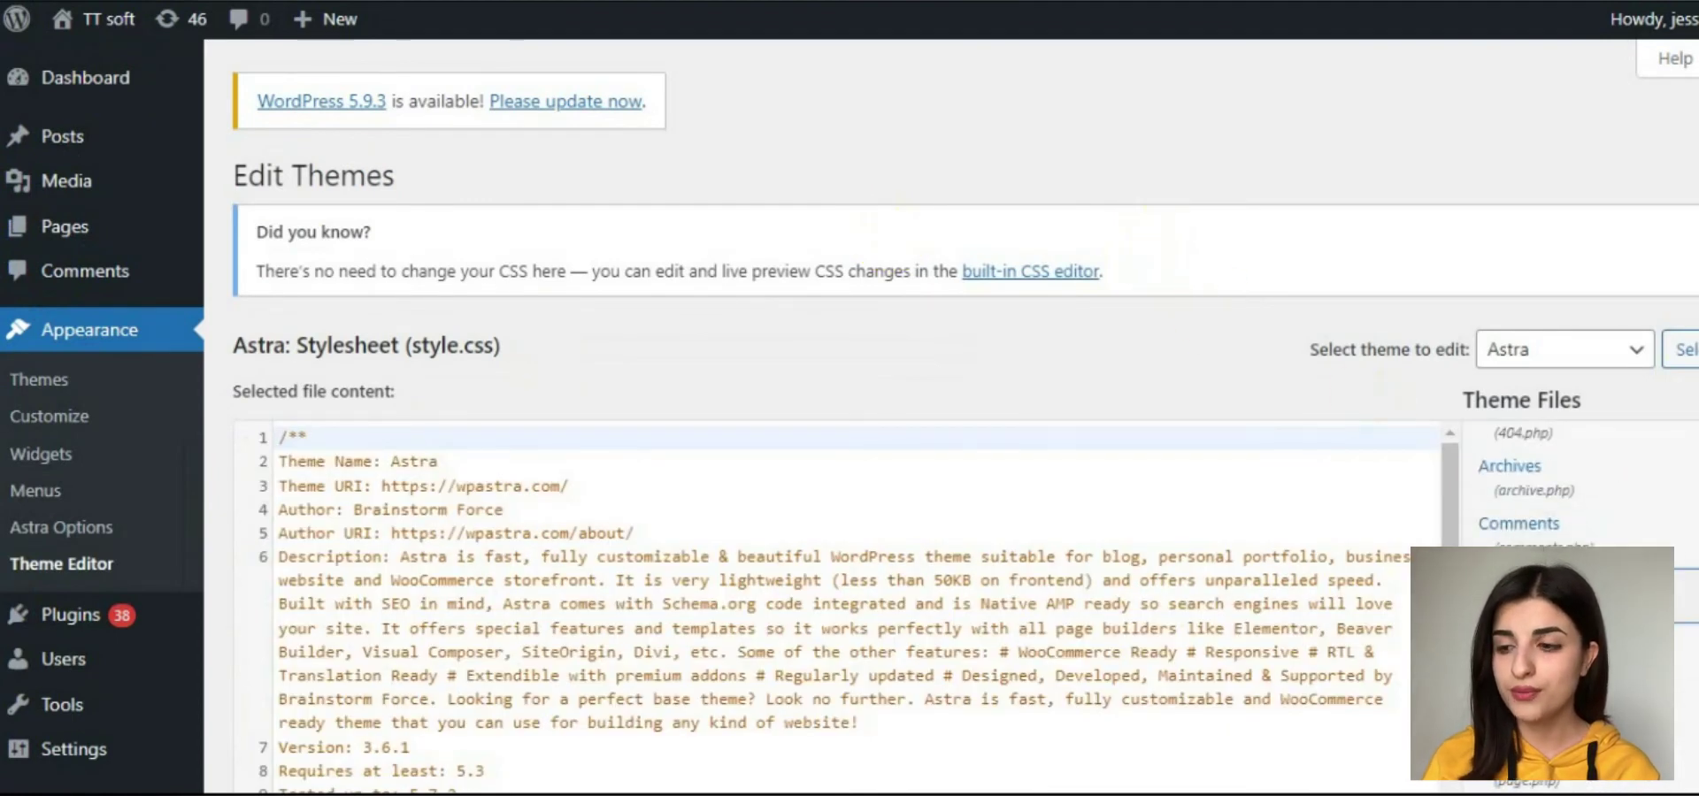
{"action": "scroll", "coordinate": [1338, 495], "scroll_direction": "down", "scroll_amount": 4}
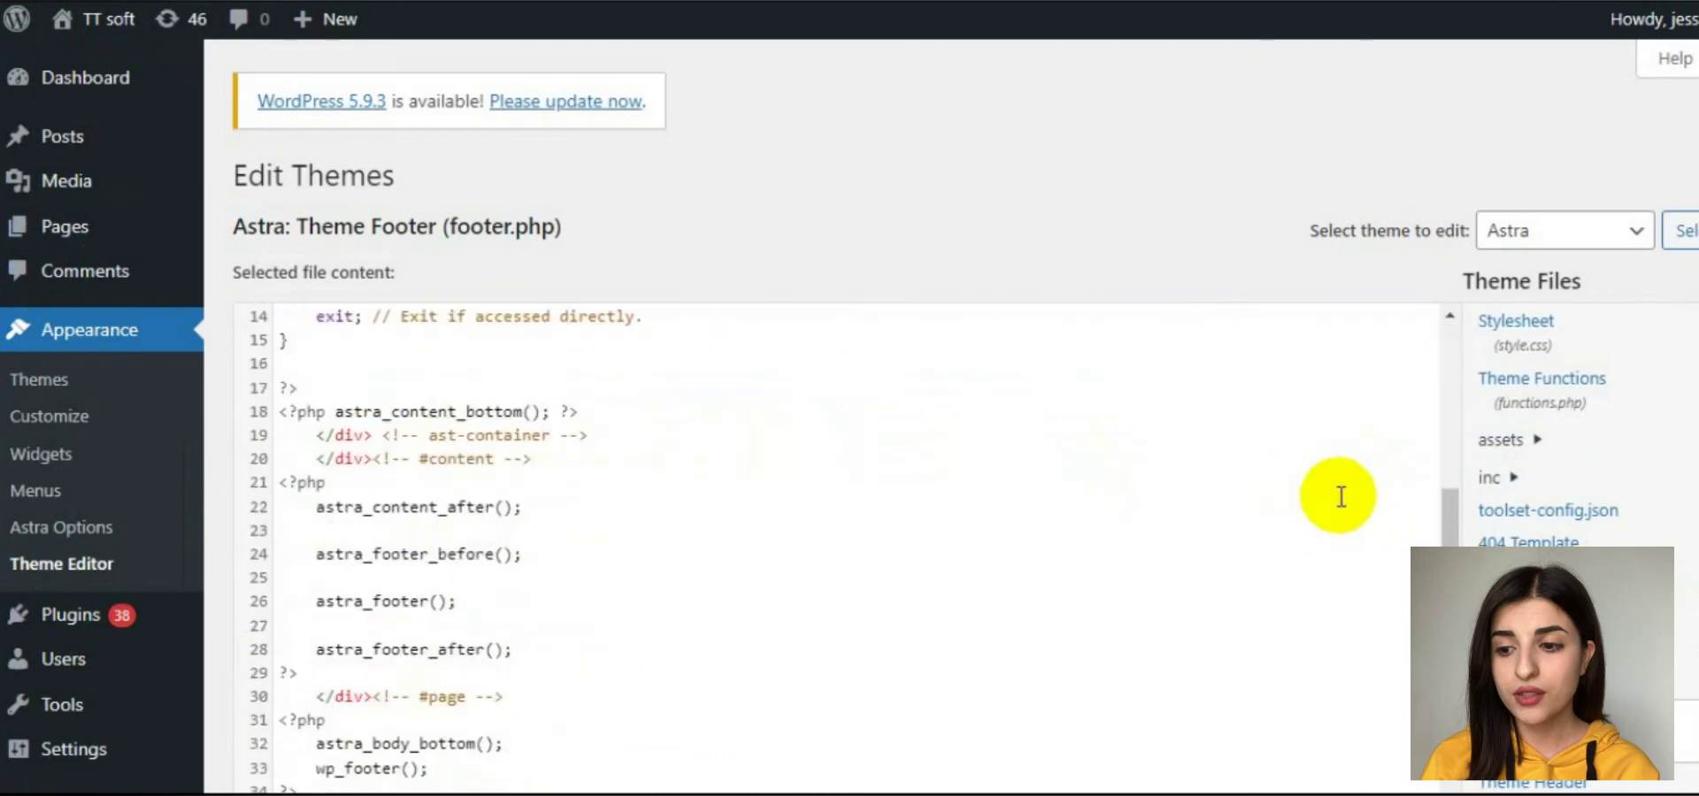
{"action": "scroll", "coordinate": [1337, 495], "scroll_direction": "down", "scroll_amount": 5}
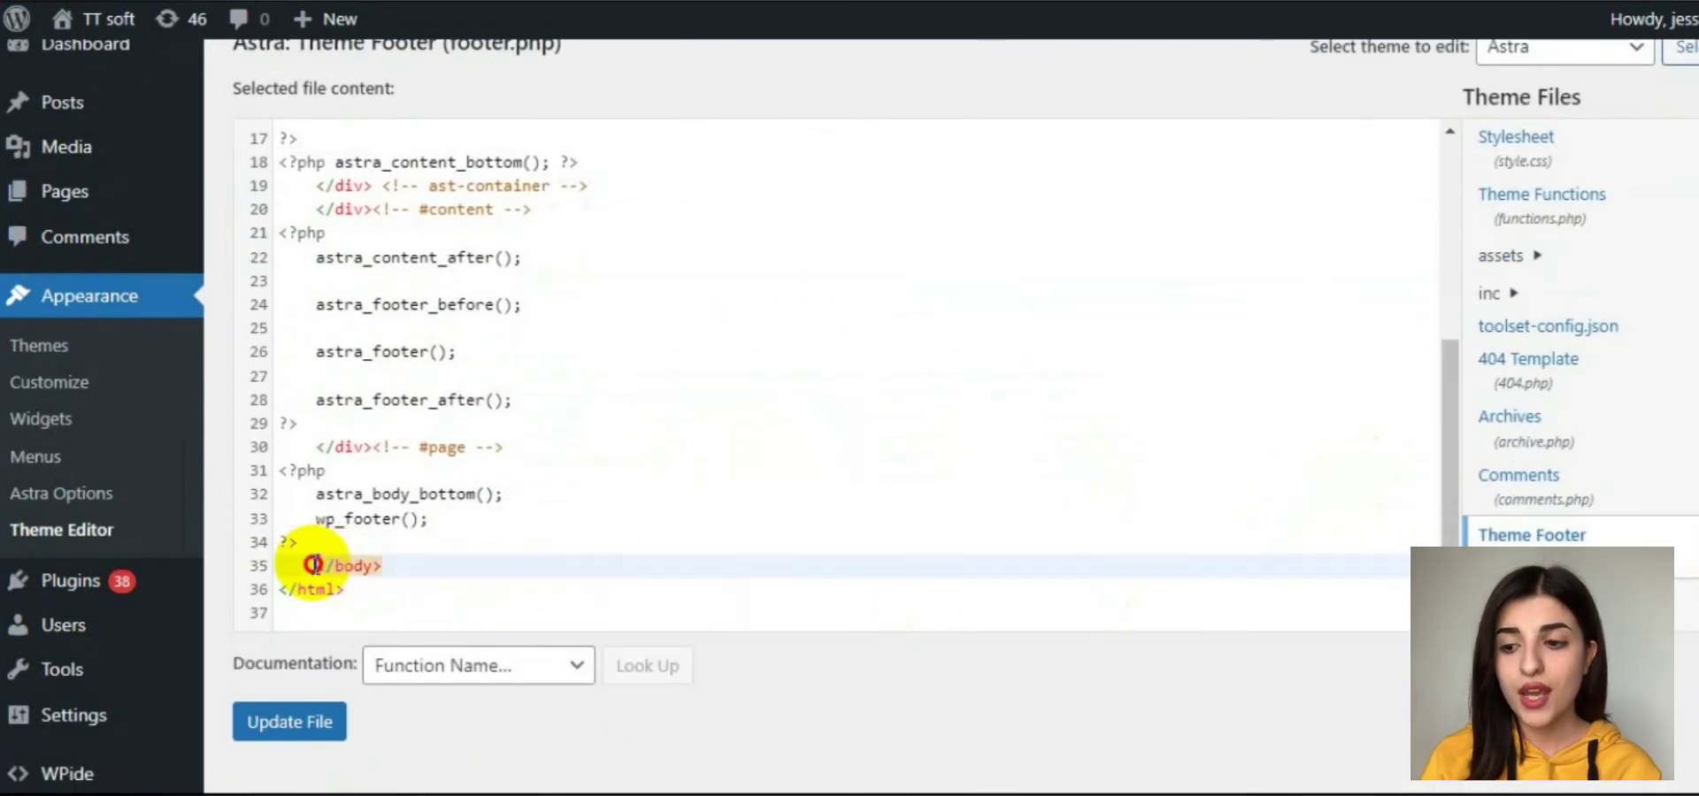
Add the jquery.min.js?ver=3.5.1 reference and a script disabling cut, copy, paste and mouse right click above the closing body tag, and update the file
{"action": "left_click_drag", "start_coordinate": [313, 564], "coordinate": [406, 570]}
{"action": "left_click", "coordinate": [302, 550]}
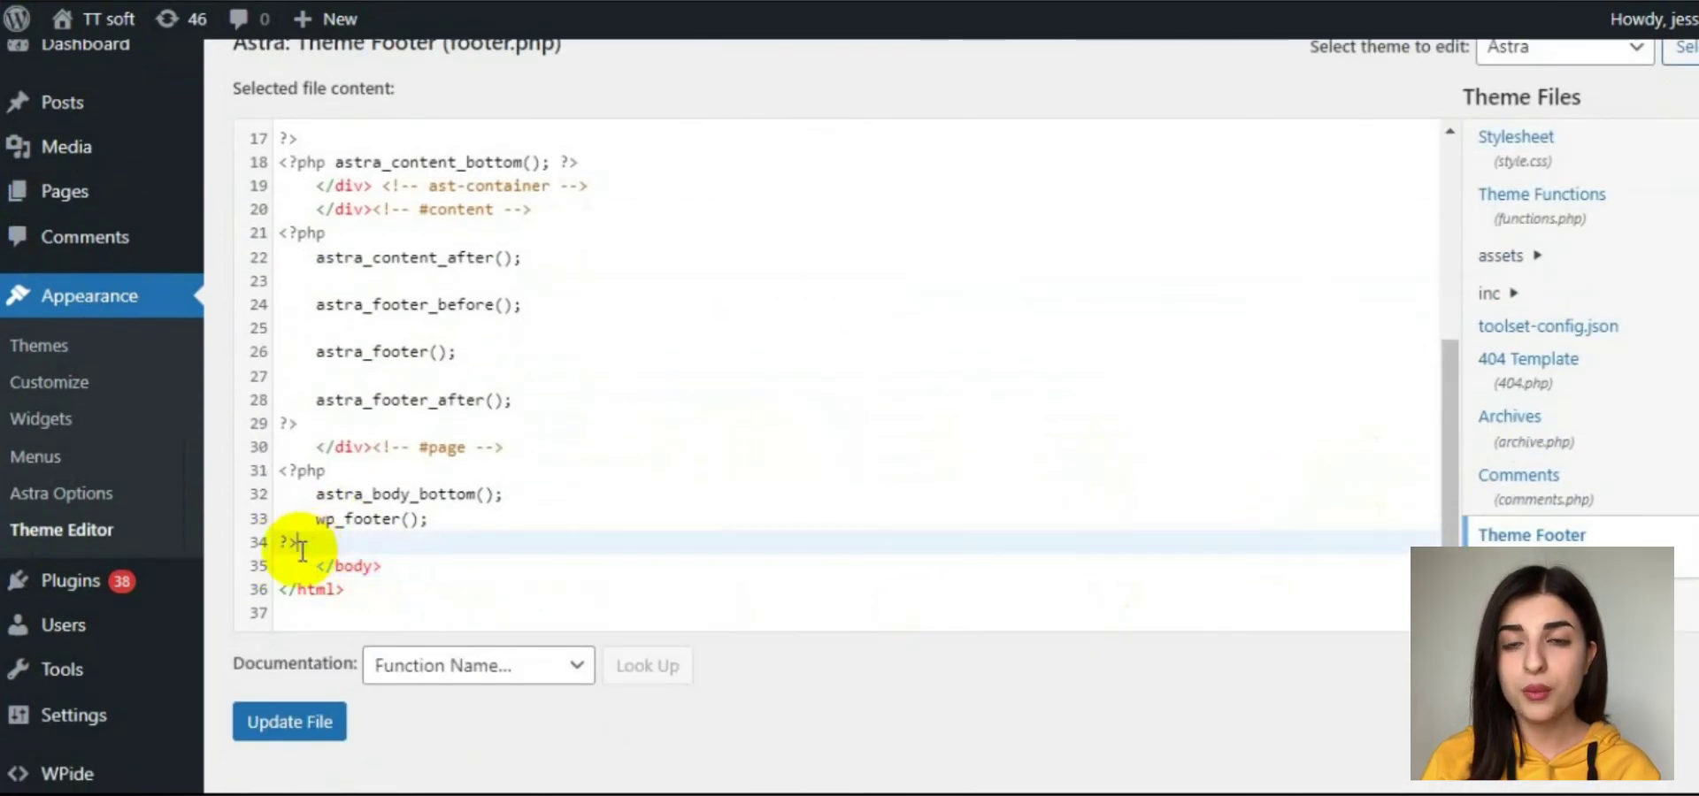
{"action": "key", "text": "Return"}
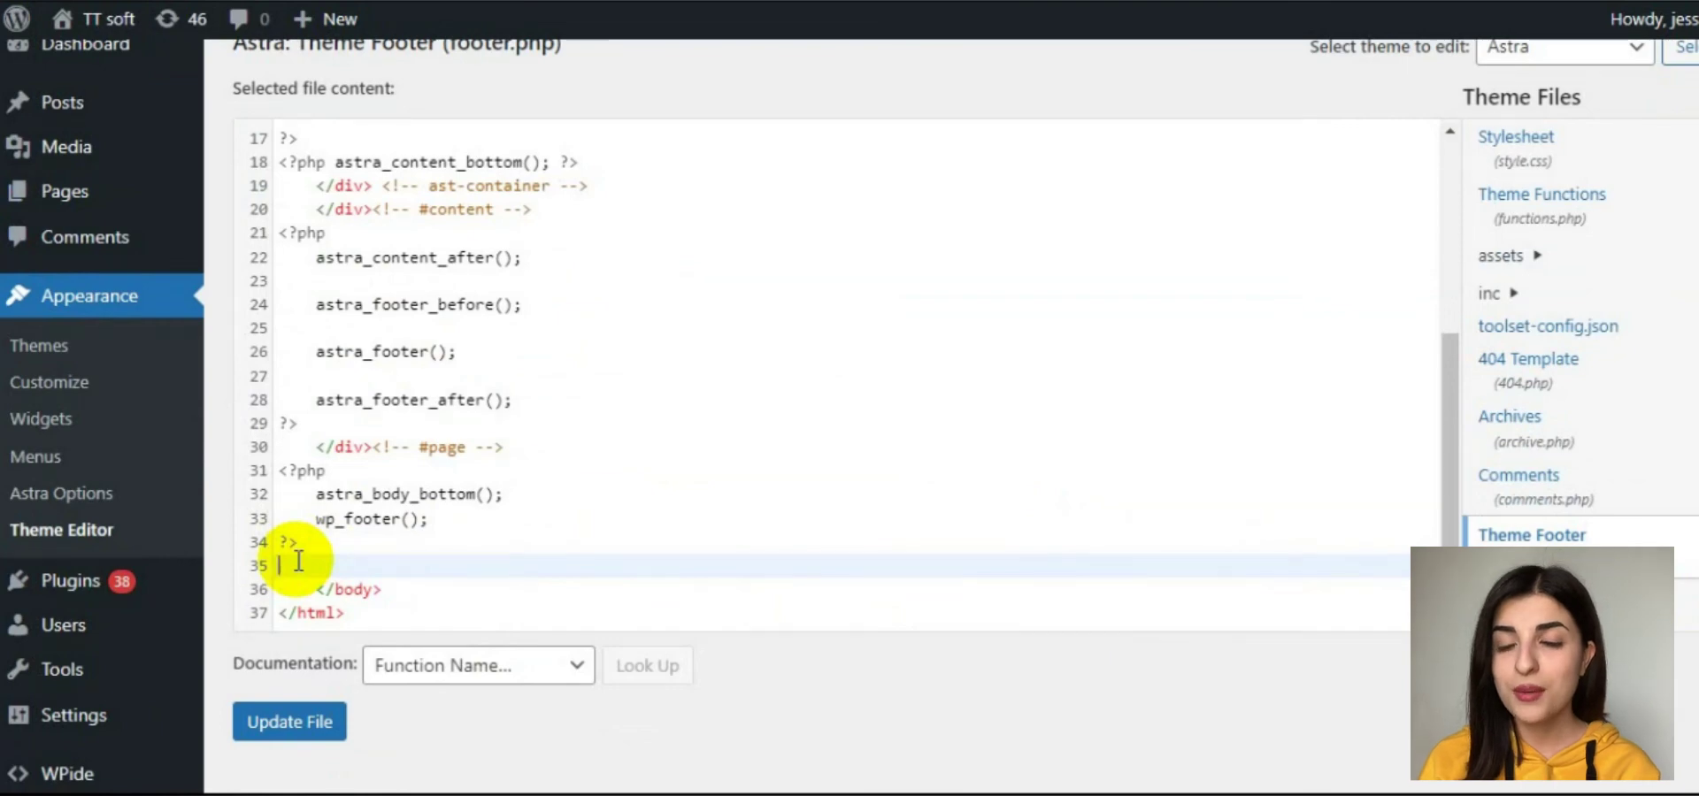
{"action": "type", "text": "<script type=\"text/javascript\" src=\"http://lessons.tt-soft.com//wp-includes/js/jquery/jquery.min.js?ver=3.5.1\" id=\"jquery-core-js\"></script> <script type=\"text/javascript\">     jQuery(document).ready(function () {         //Disable cut copy paste         jQuery('body').bind('cut copy paste', function (e) {             e.preventDefault();         });         //Disable mouse right click         jQuery(\"body\").on(\"contextmenu\",function(e){             return false;         });     }); </script>"}
{"action": "scroll", "coordinate": [299, 560], "scroll_direction": "down", "scroll_amount": 2}
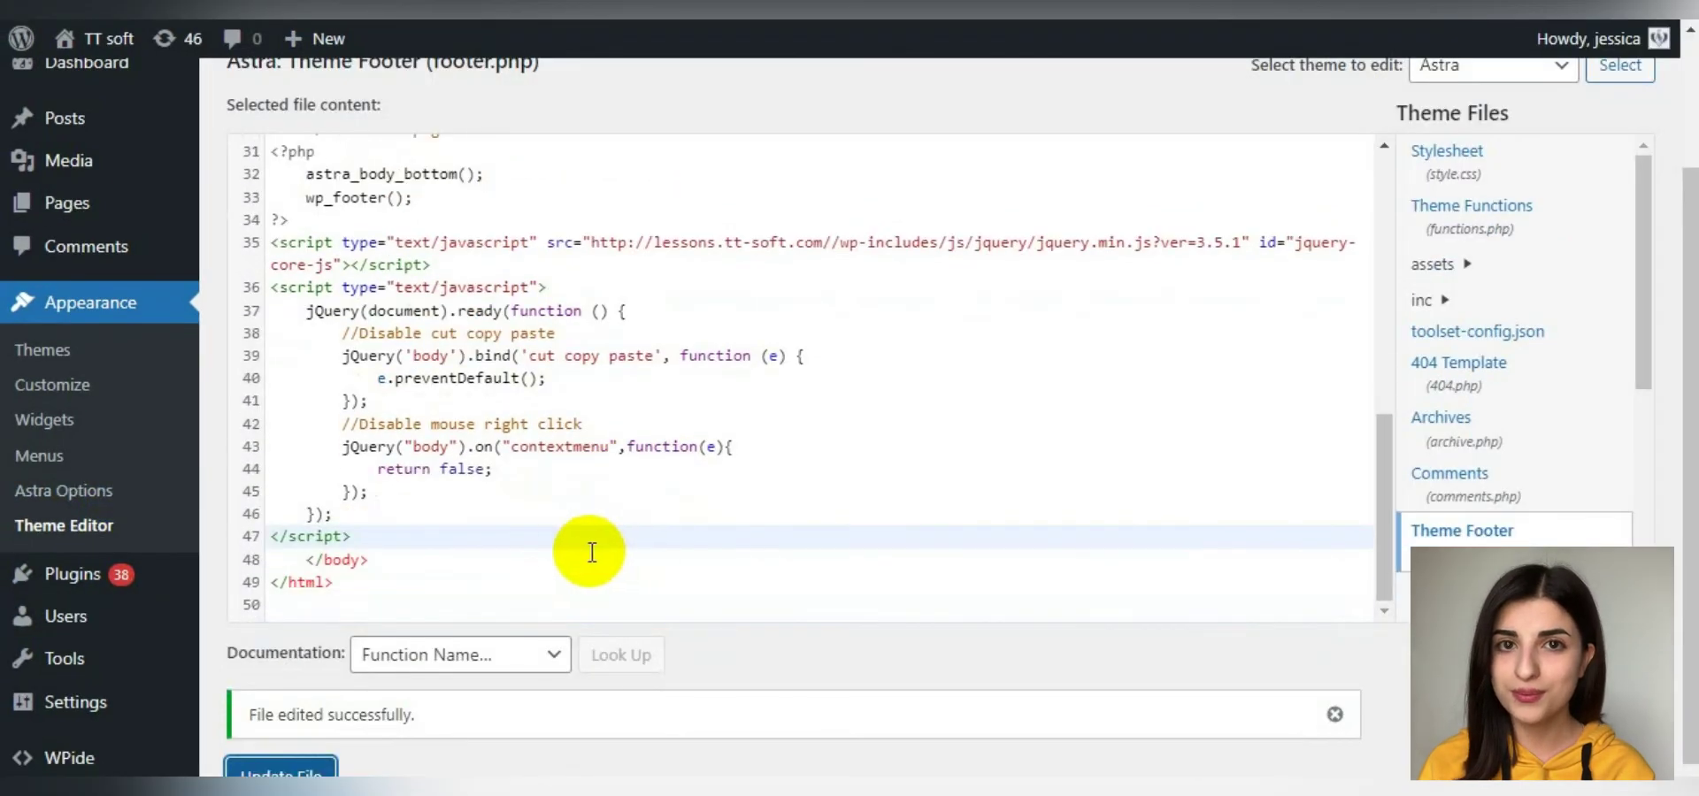
Leave the edited footer file and return to the WordPress Dashboard home page
{"action": "scroll", "coordinate": [519, 417], "scroll_direction": "up", "scroll_amount": 10}
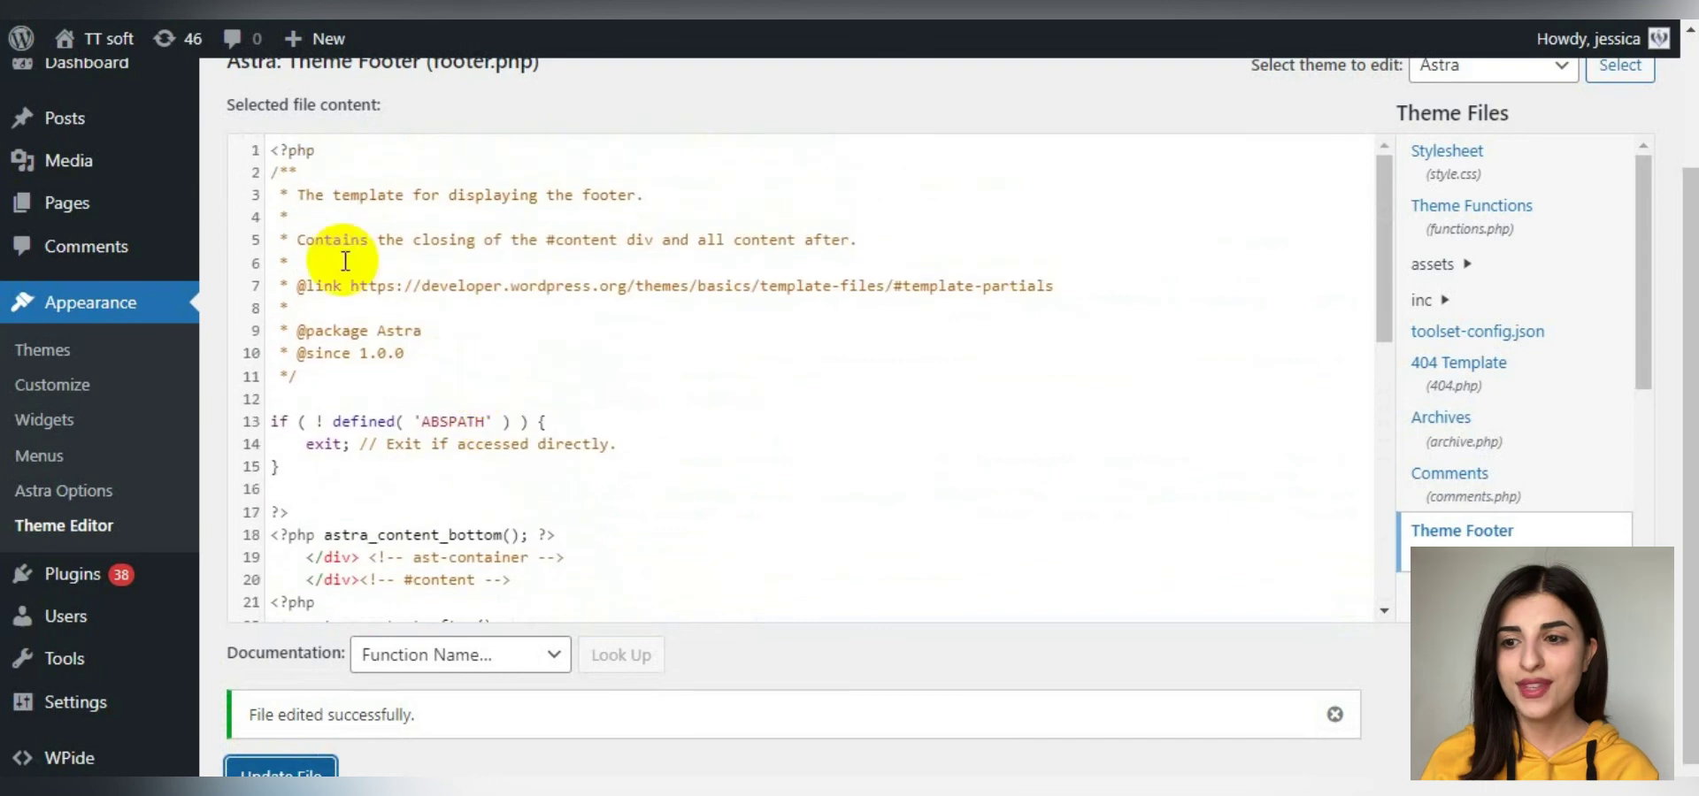
{"action": "scroll", "coordinate": [129, 131], "scroll_direction": "up", "scroll_amount": 2}
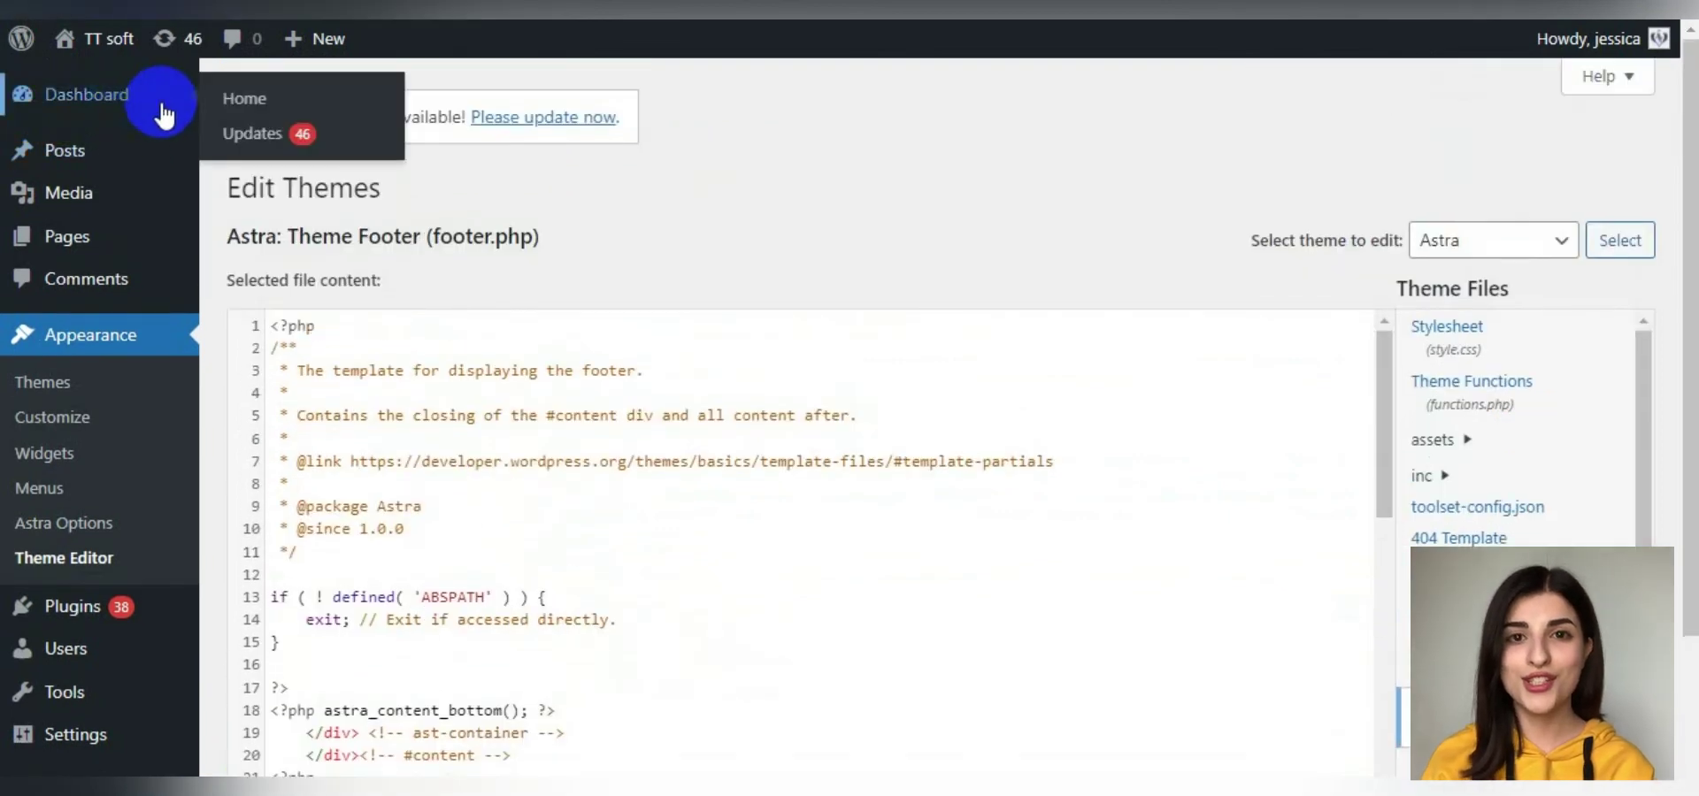
{"action": "left_click", "coordinate": [162, 115]}
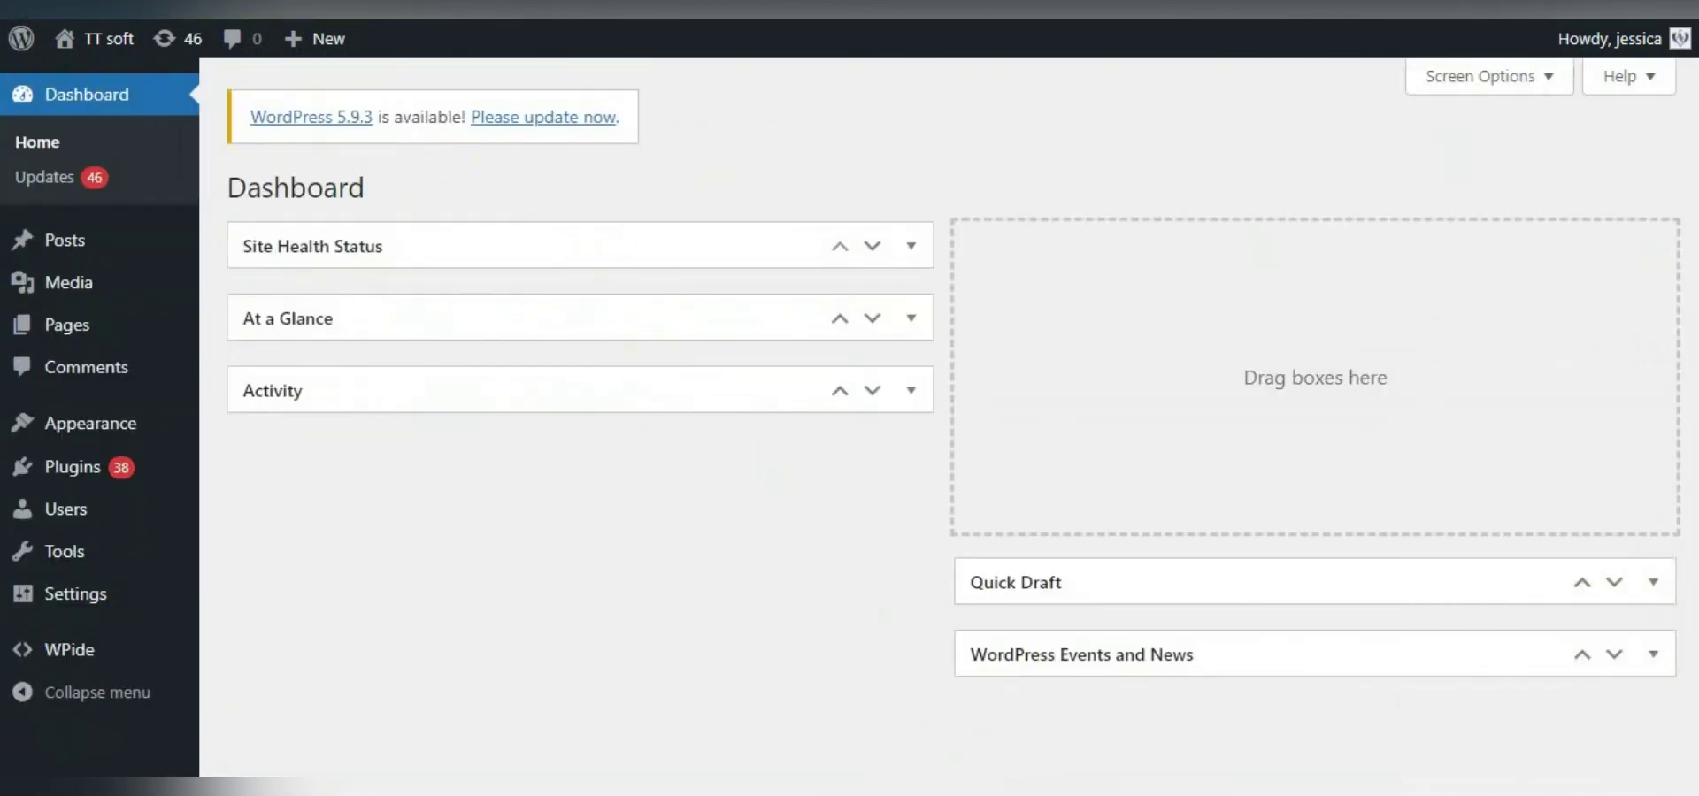